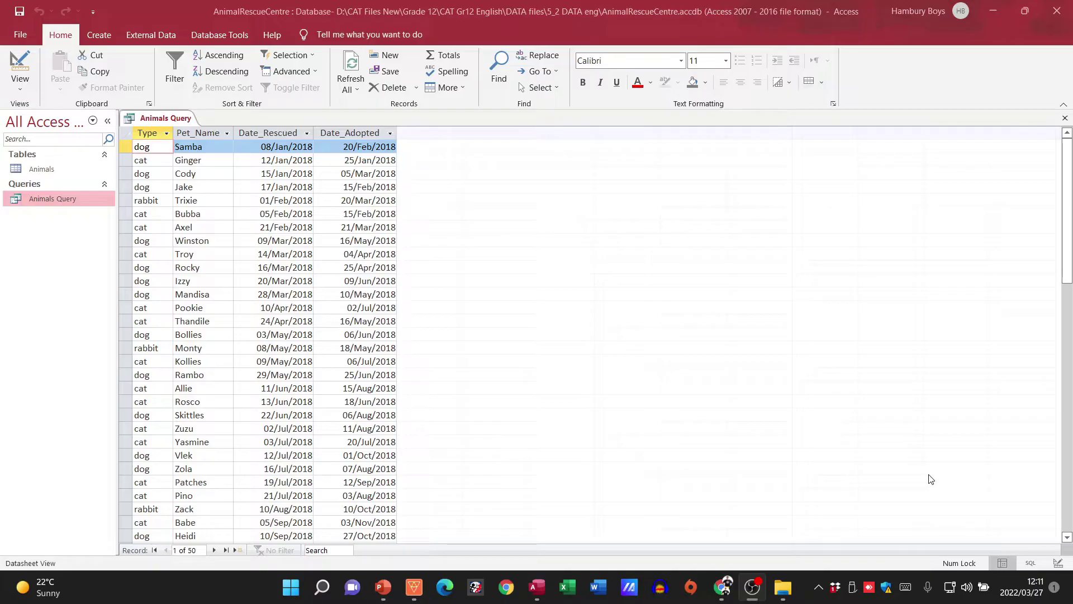
- Open Animals Query from the Navigation Pane in Design View
right_click(69, 196)
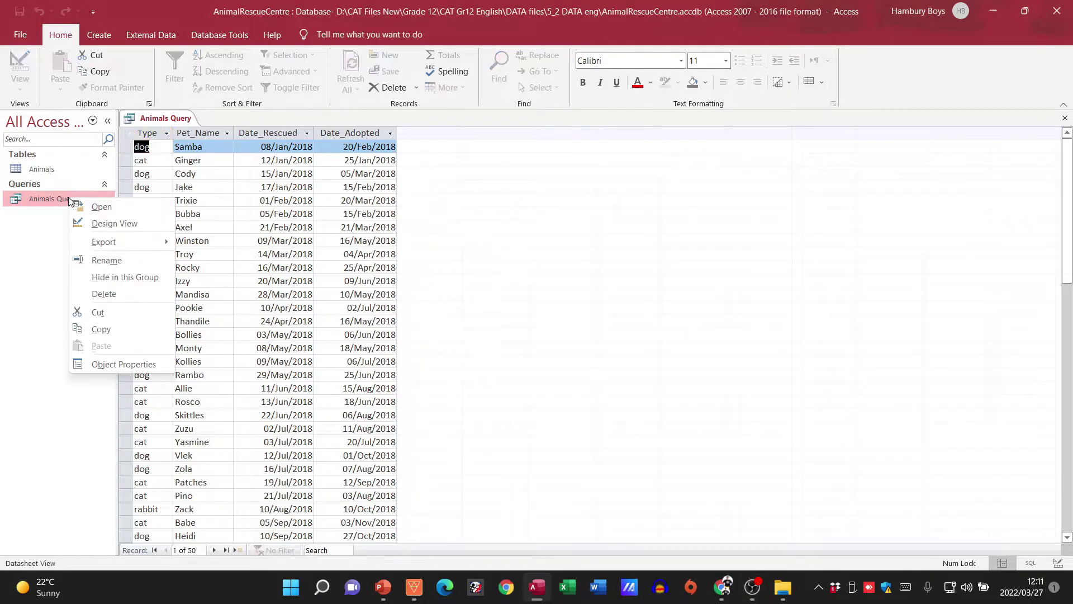
left_click(77, 222)
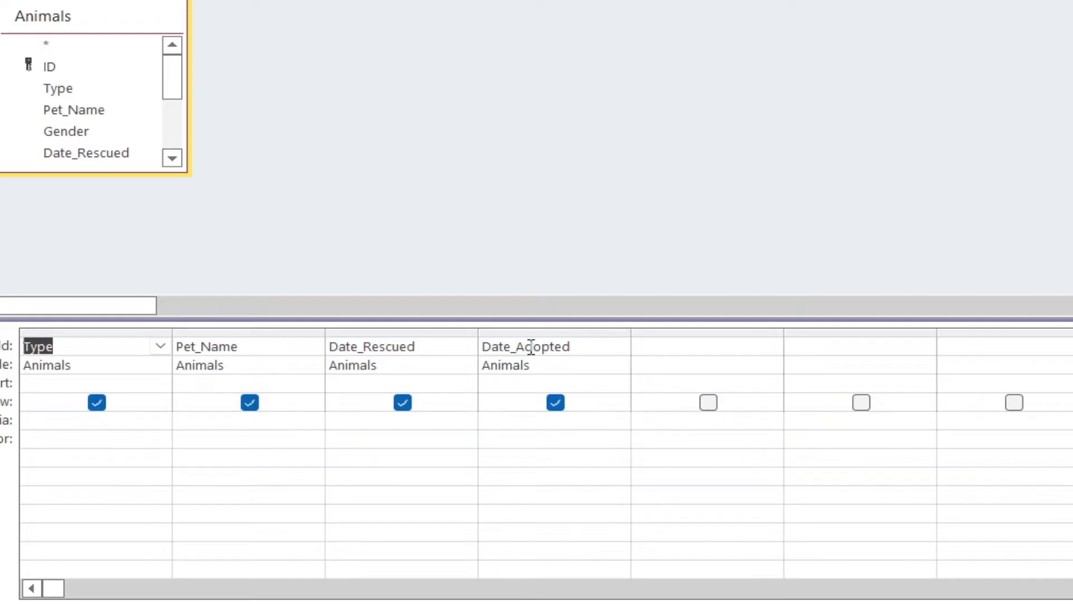
- Enter NumberofDays: [Date_Rescued]-[Date_Adopted] in the fifth Field cell
left_click(652, 347)
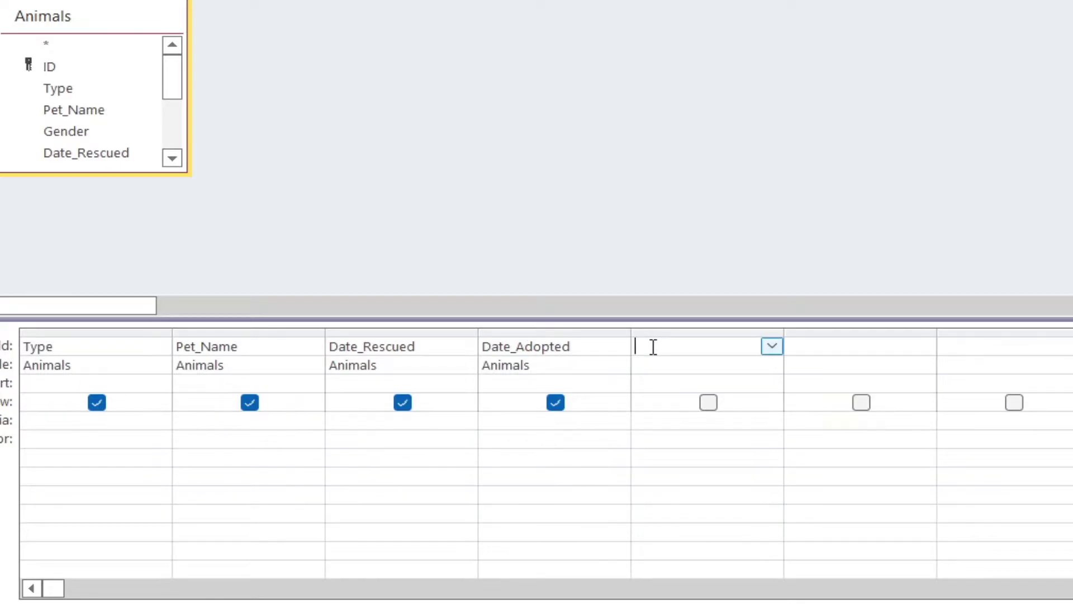
type("NumberofDays:")
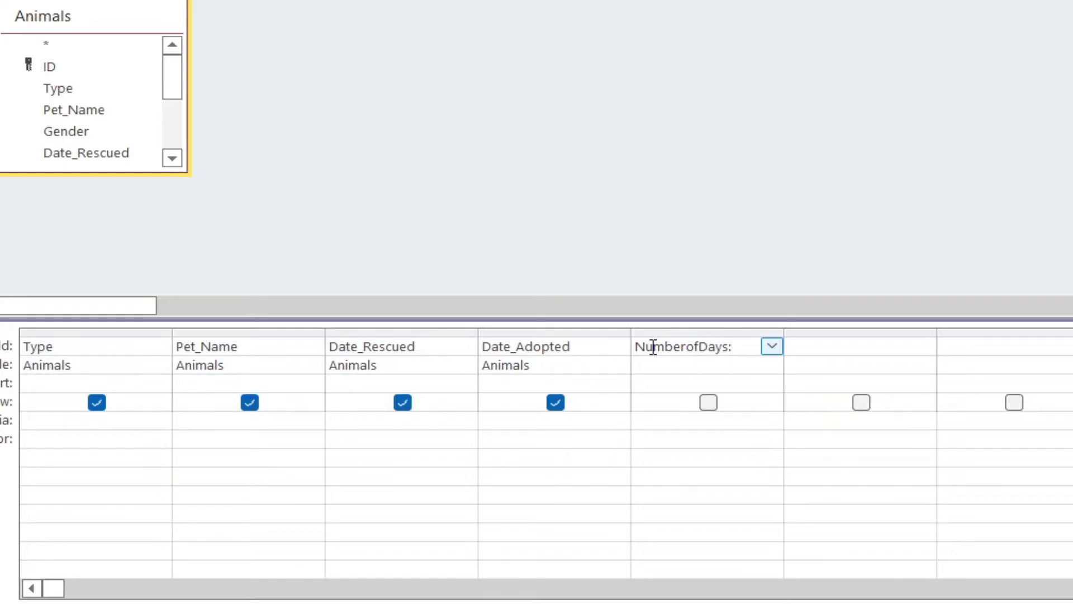
type("[Date_Rescue")
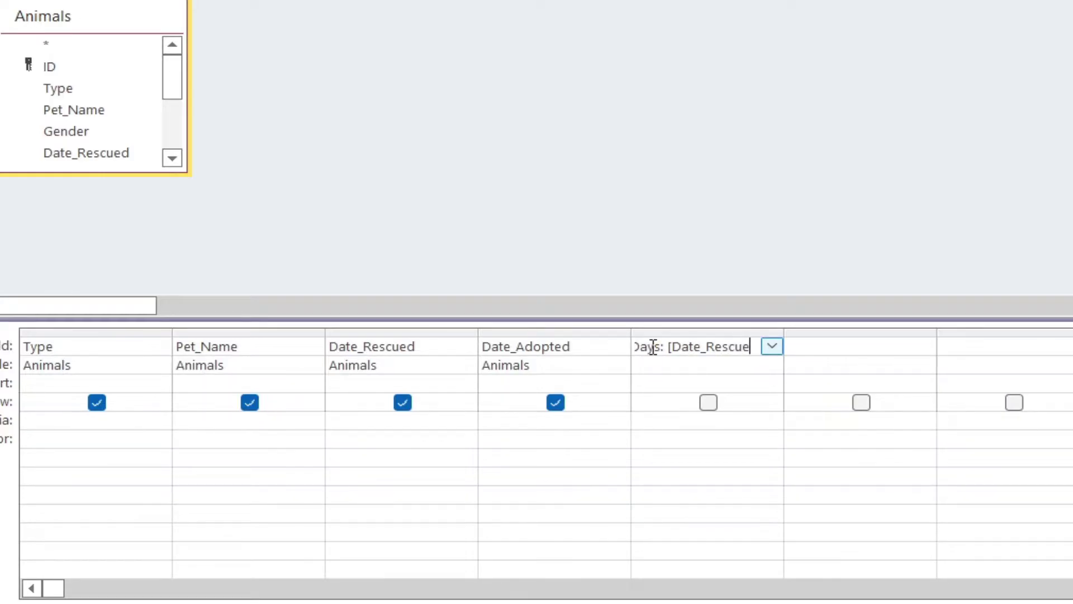
type("d]")
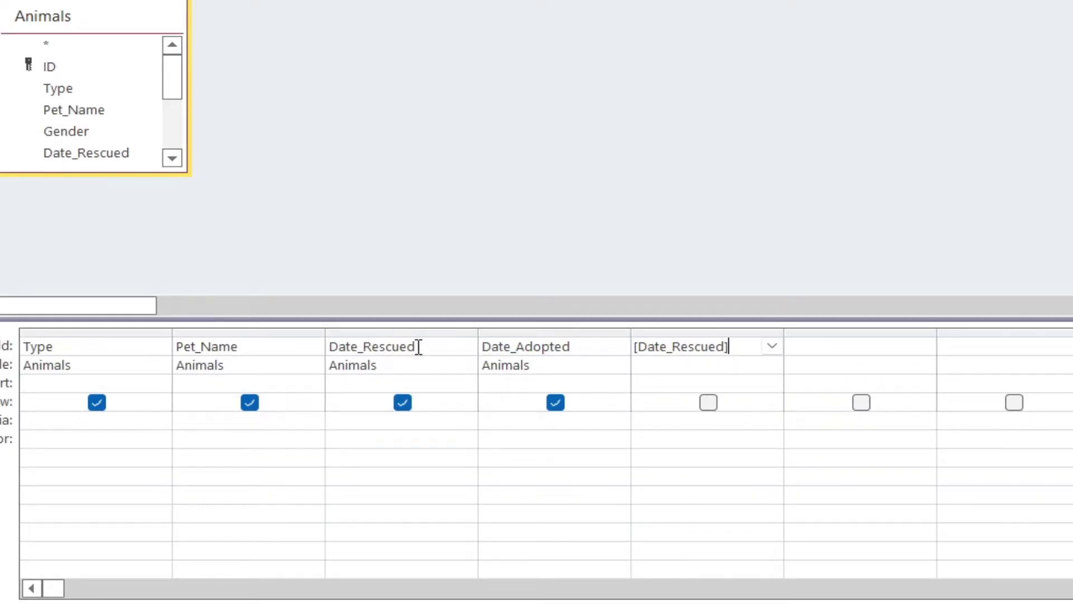
type("-[Date")
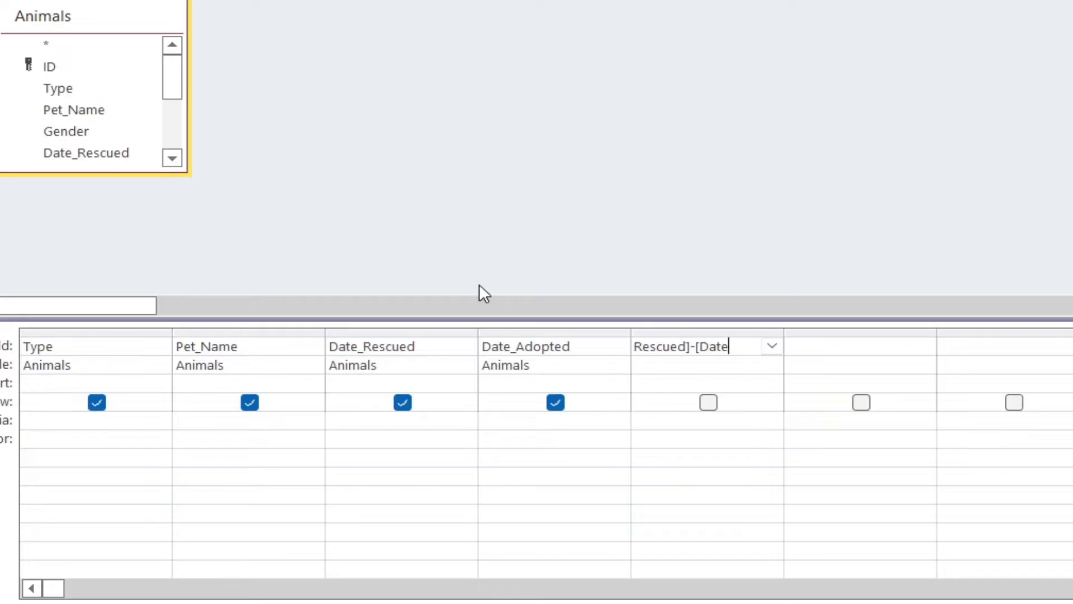
type("_Adopted")
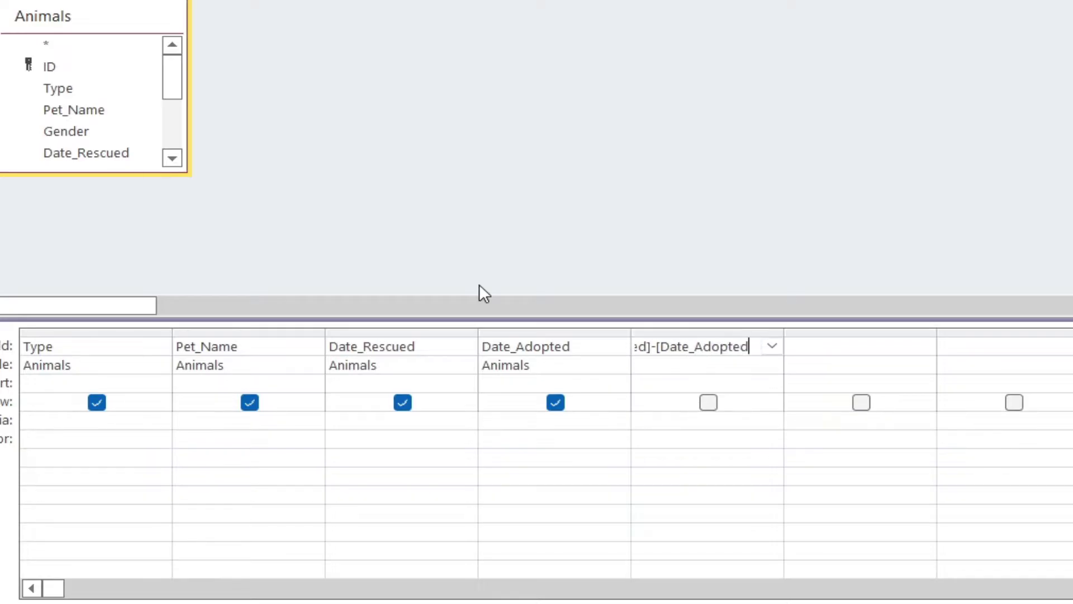
type("]")
left_click(651, 365)
- Assign the Animals table to NumberofDays and run the query
left_click(772, 366)
left_click(754, 383)
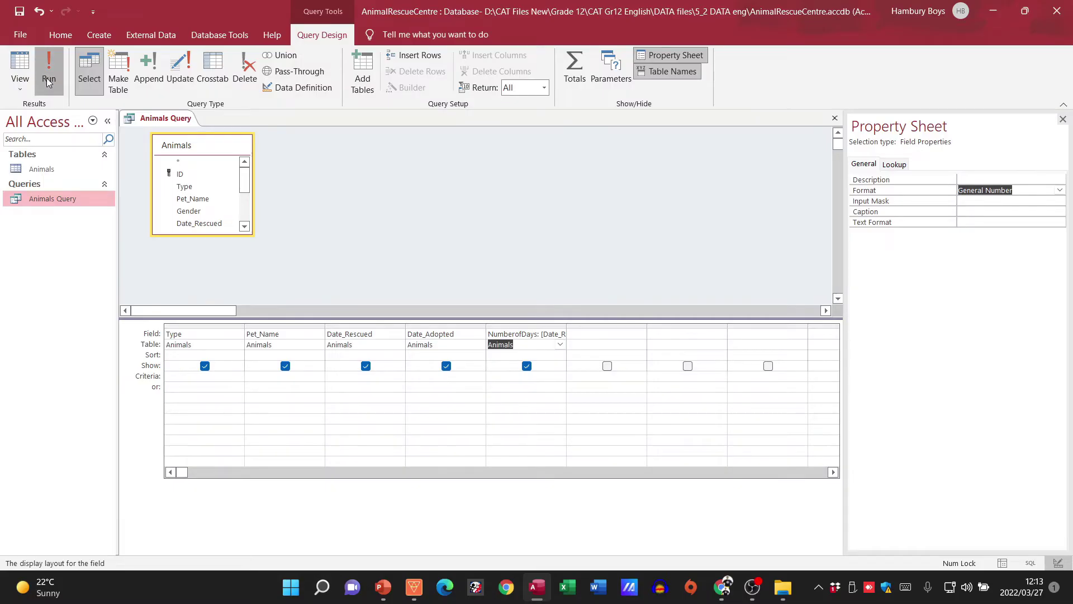
left_click(46, 78)
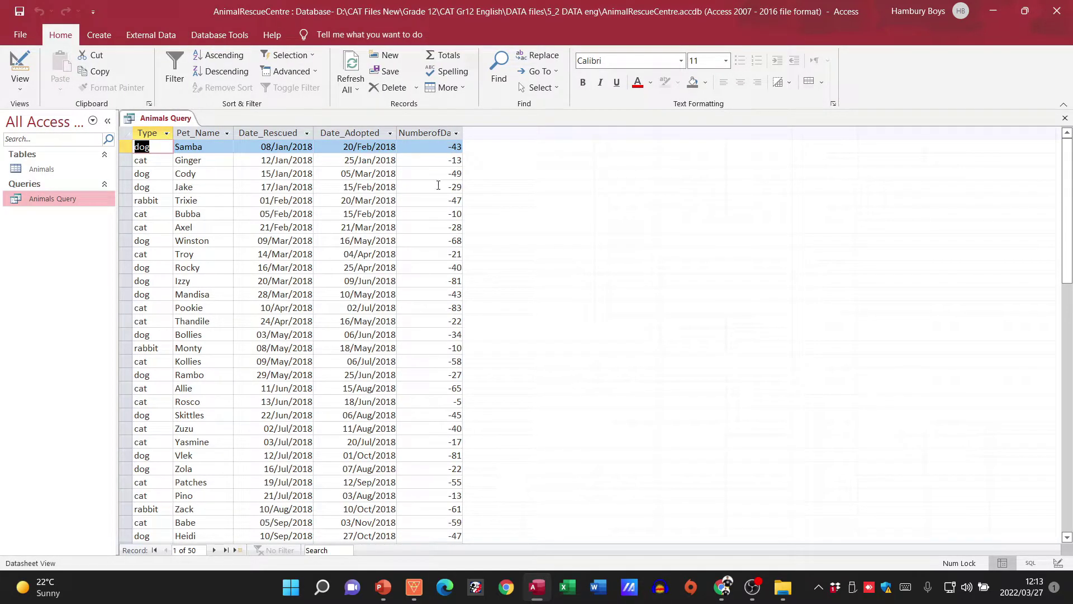
- Back in Design View, change the expression to [Date_Adopted]-[Date_Rescued]
left_click(21, 84)
left_click(22, 174)
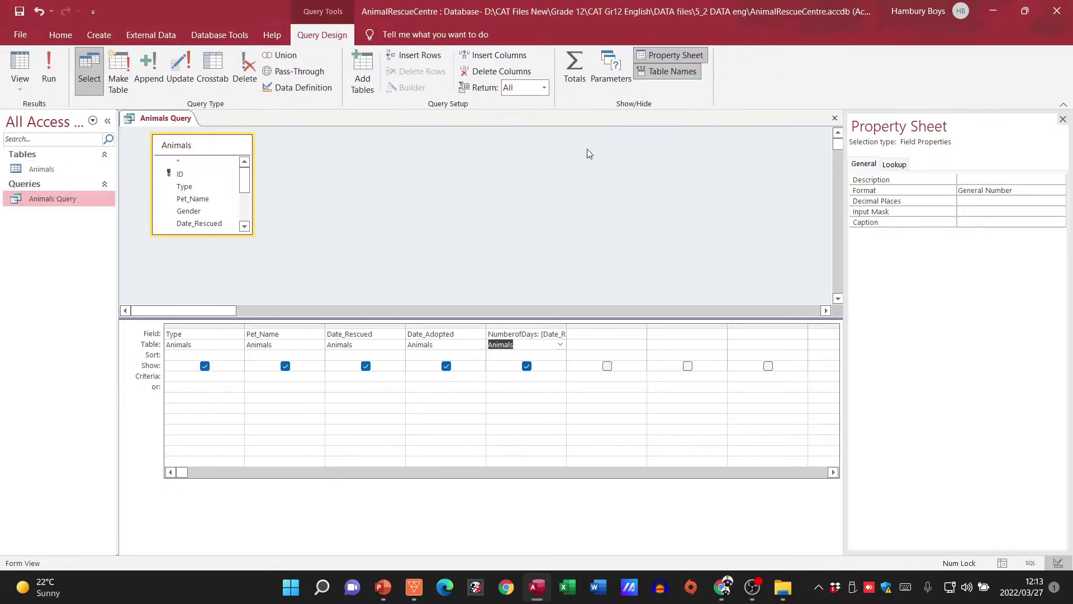
left_click(549, 334)
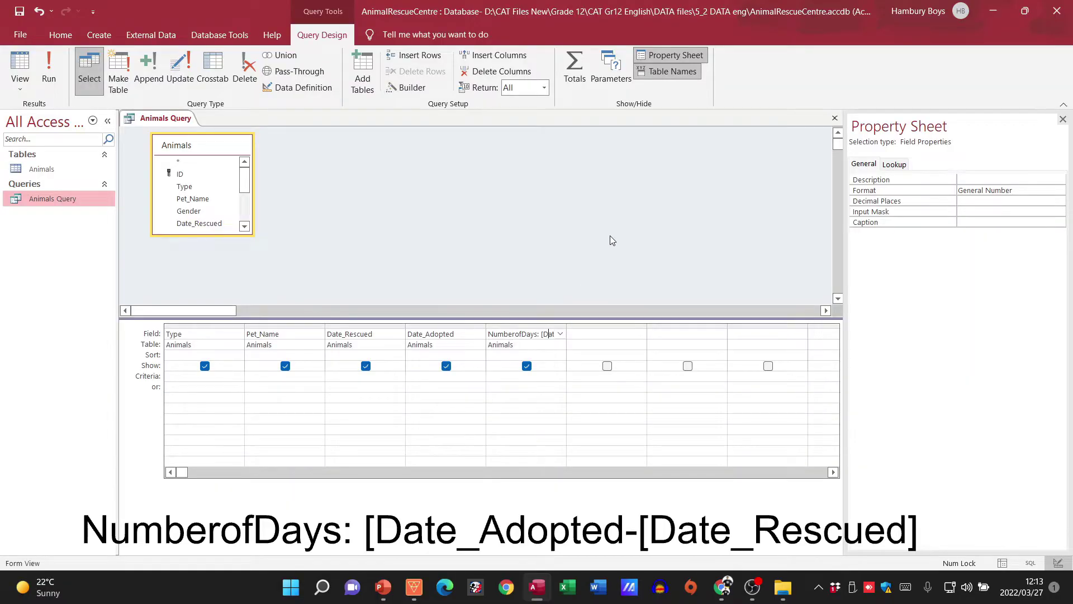
key("Right")
key("Right")
key("Right")
key("Delete")
key("Delete")
key("Delete")
key("Delete")
key("Delete")
key("Delete")
key("Delete")
key("Caps_Lock")
key("Caps_Lock")
type("Adopted")
key("Right")
key("Right")
key("Right")
key("Right")
key("Right")
key("Right")
key("Right")
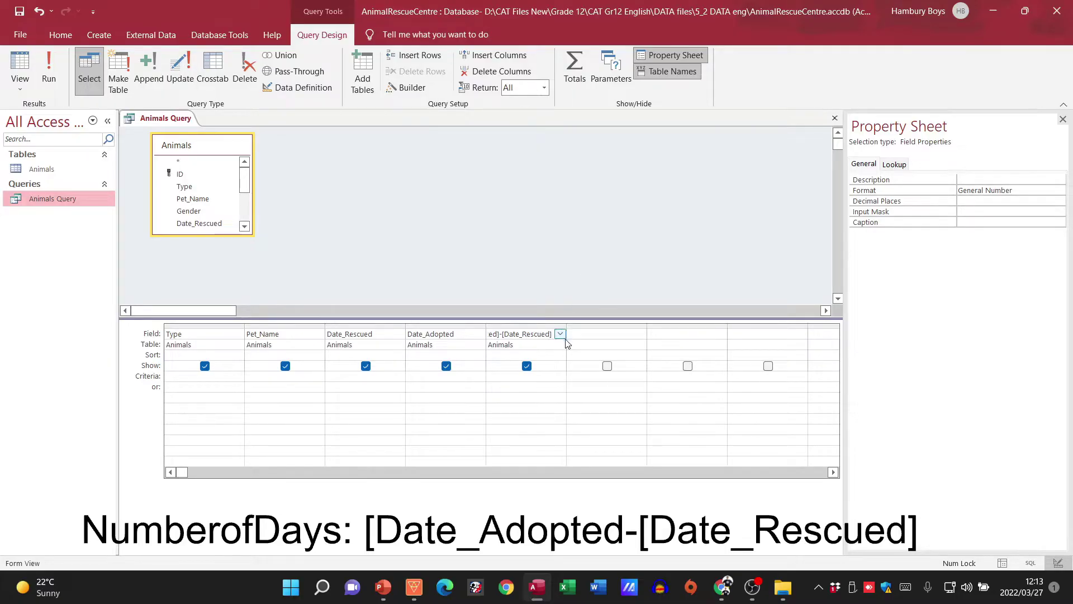
left_click(521, 354)
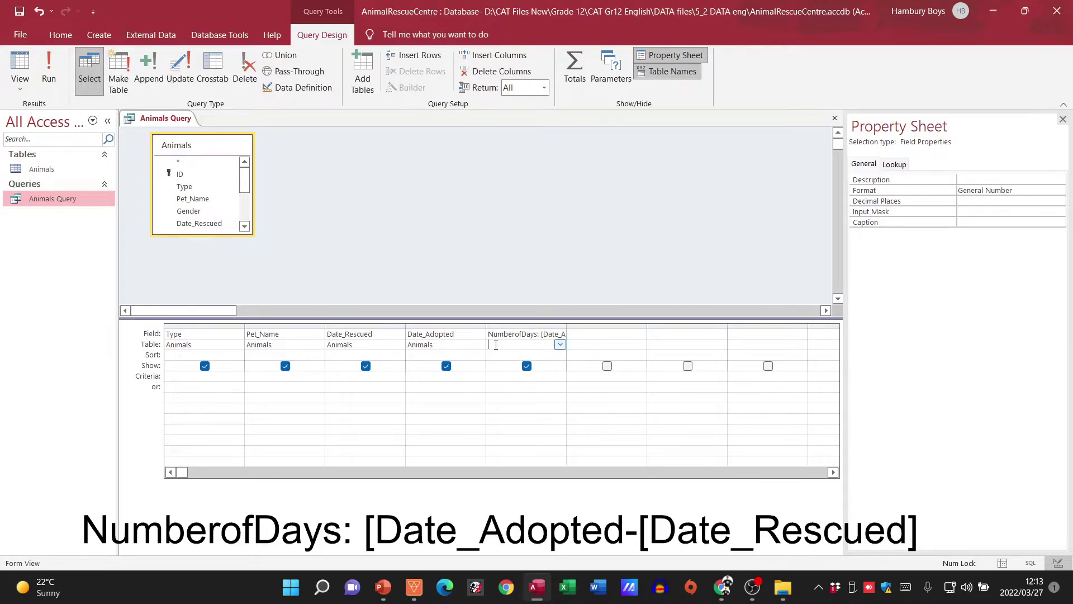
- Keep Animals as the field's table and rerun the query for positive day counts
left_click(559, 344)
left_click(558, 357)
left_click(49, 62)
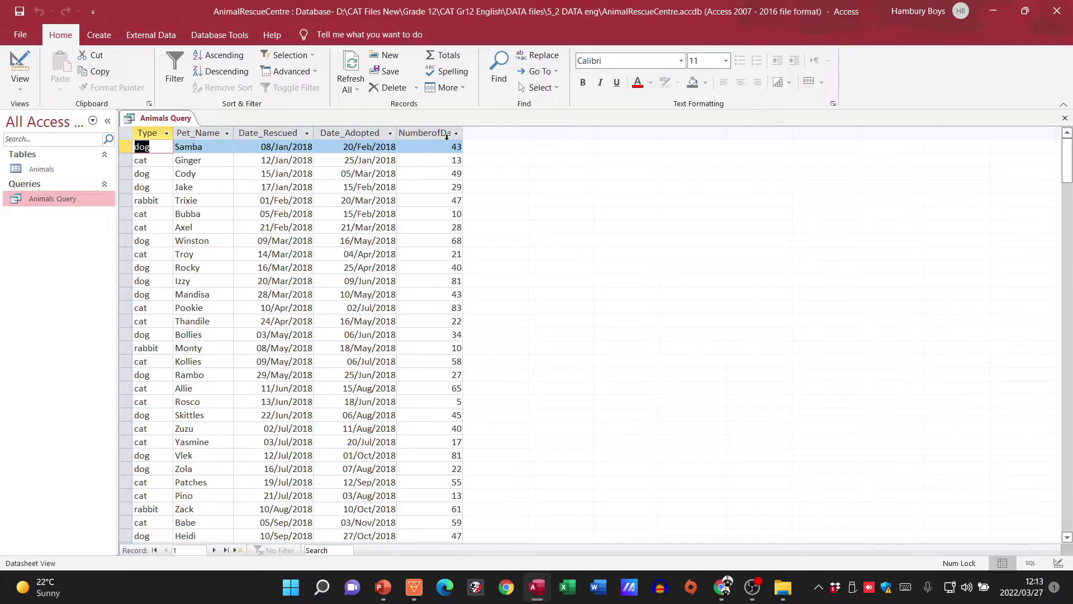
- Widen the NumberofDays column and reopen Animals Query in Design View
left_click_drag(489, 134, 489, 134)
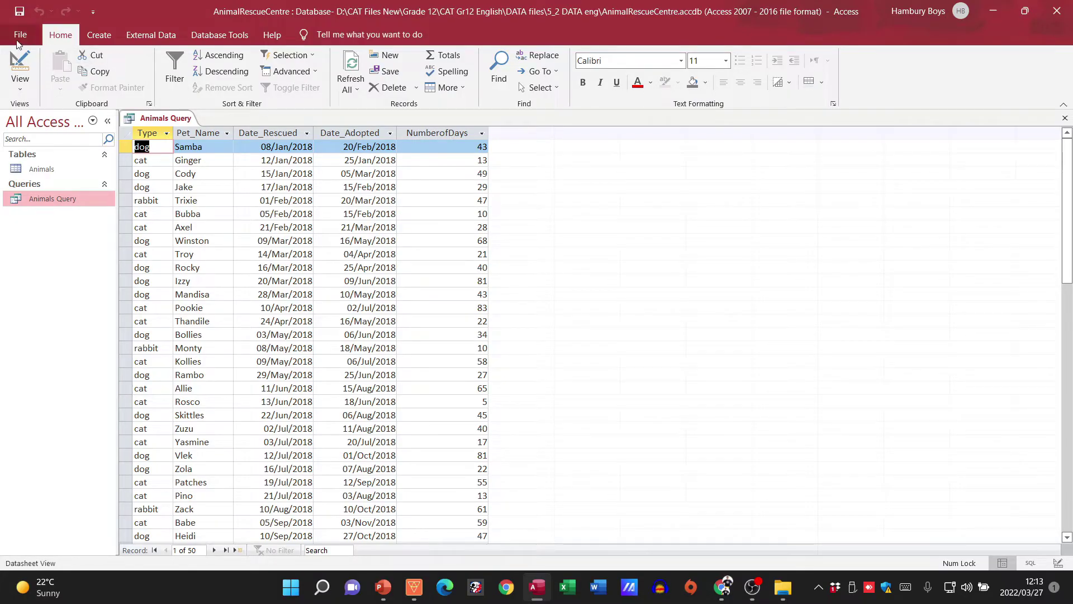
right_click(56, 199)
left_click(89, 224)
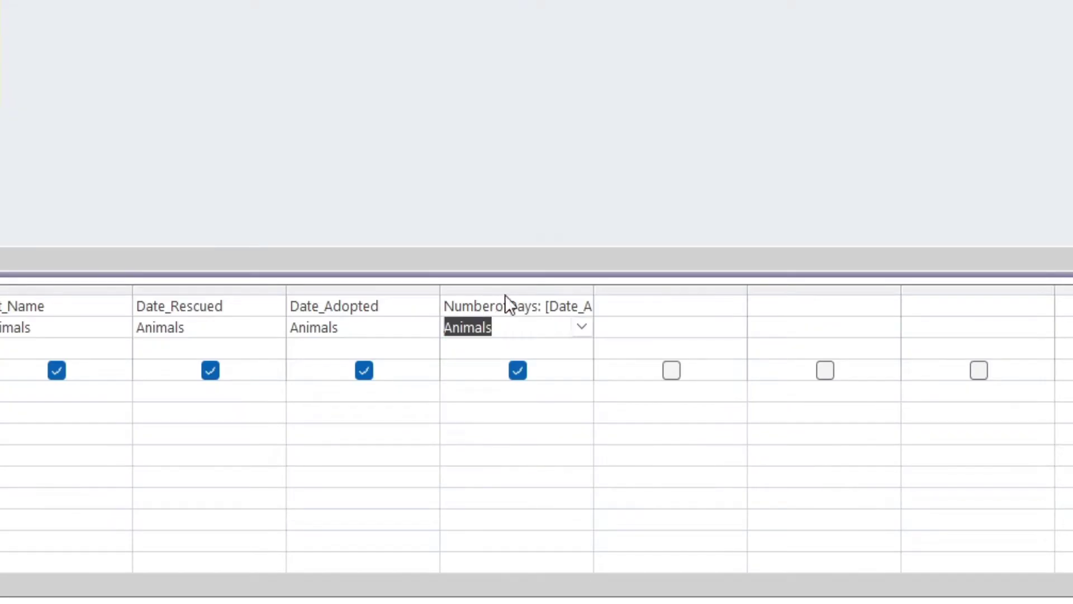
- Enter Number_of_Months: [Date_Adopted]-[Date_Rescued] in the next empty Field cell
left_click(648, 305)
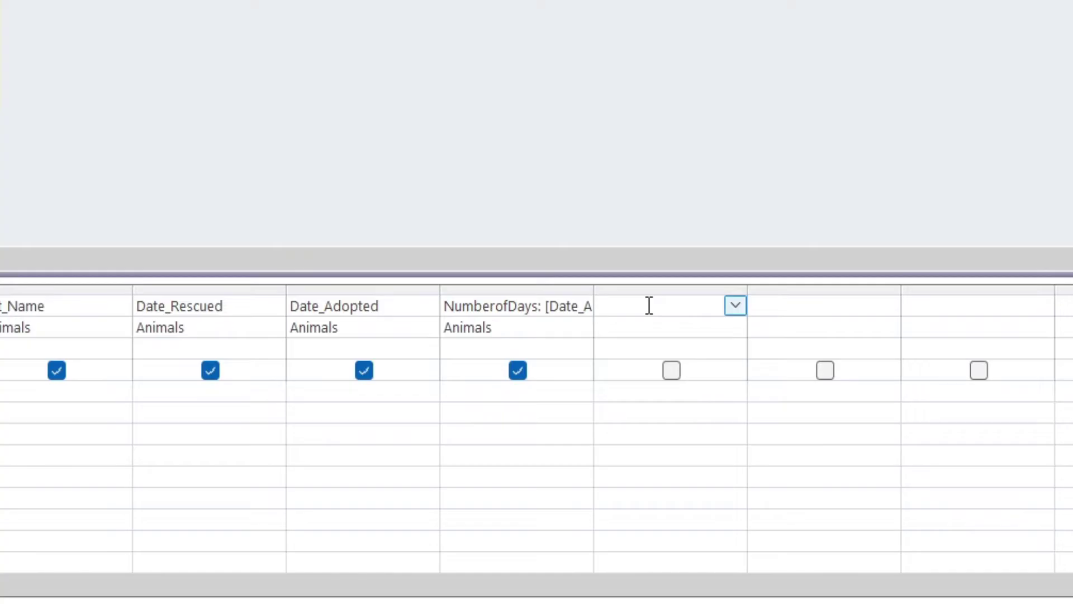
type("Number of Months")
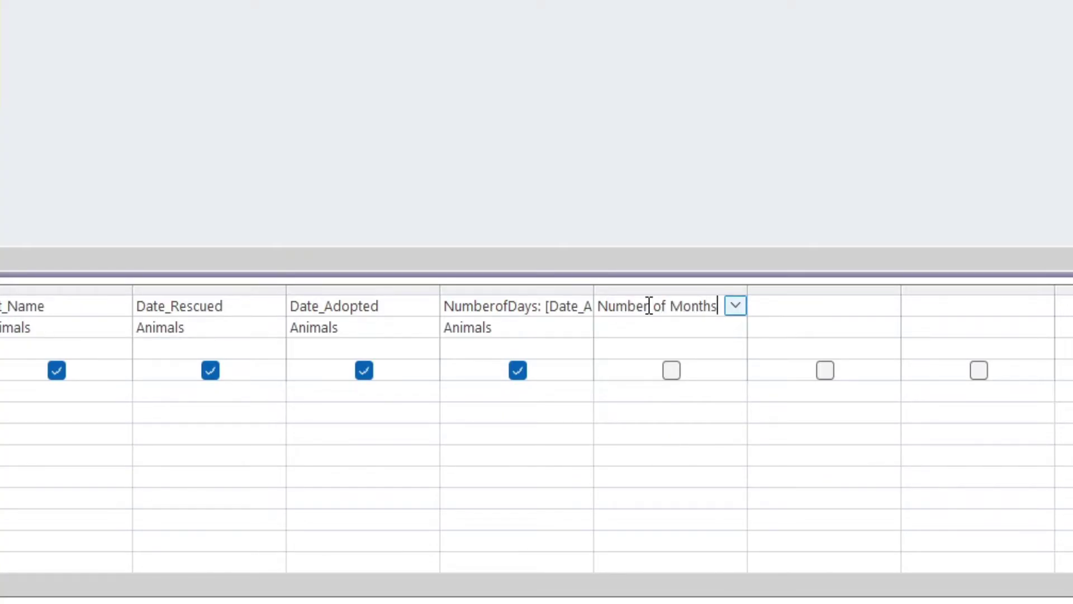
key("Left")
key("Left")
key("Left")
key("Left")
key("Left")
key("Left")
key("Left")
key("Left")
key("Left")
key("BackSpace")
type("_")
key("Delete")
key("Left")
key("BackSpace")
key("Delete")
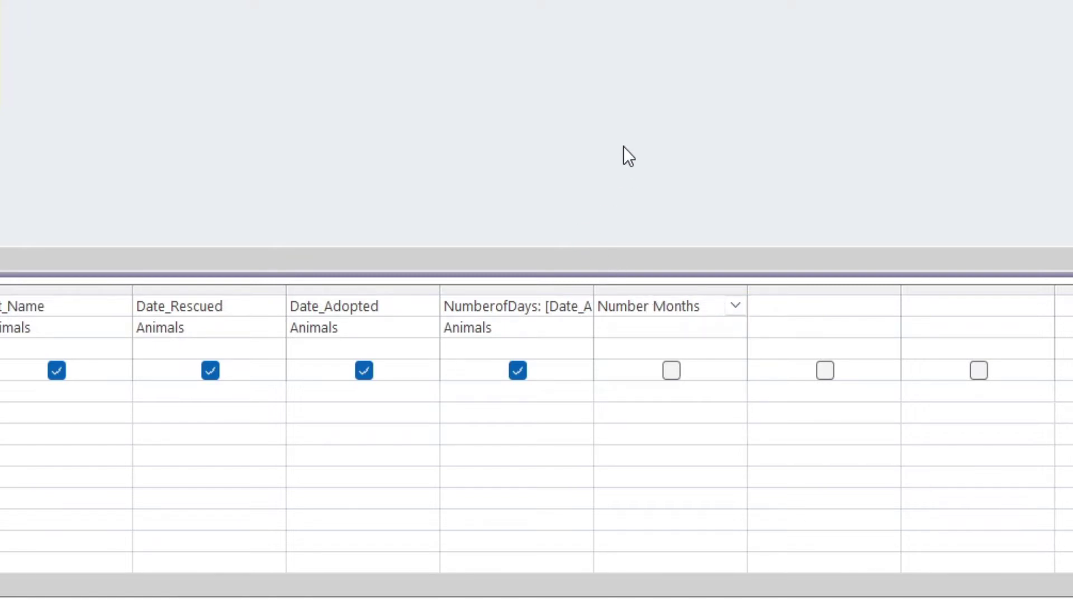
type("_of_")
key("Delete")
key("Right")
key("Right")
key("Right")
key("Right")
key("Right")
key("Right")
type(": ")
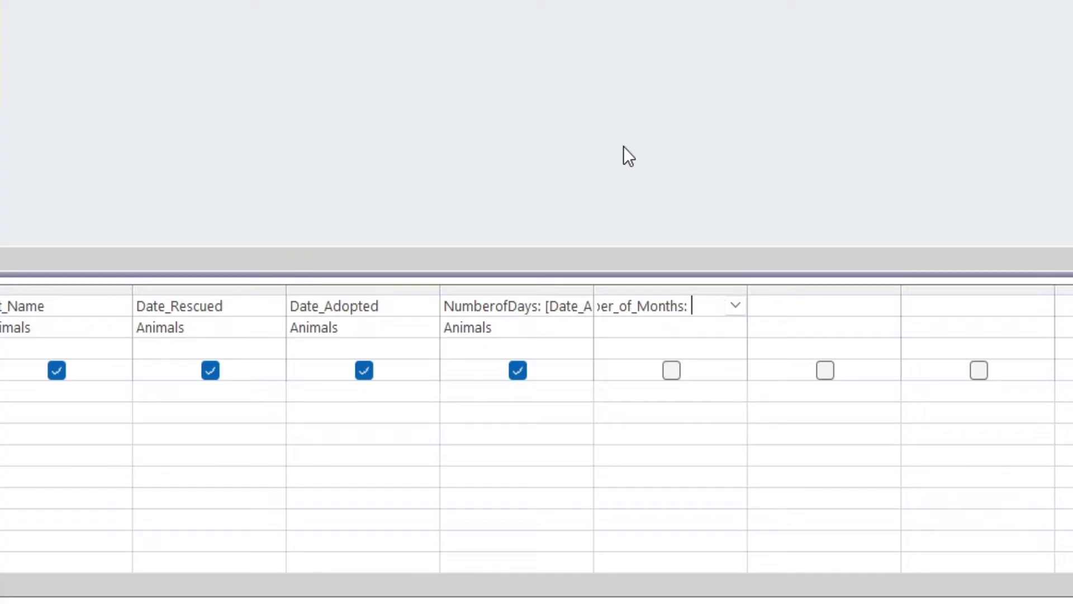
type("[Date_A")
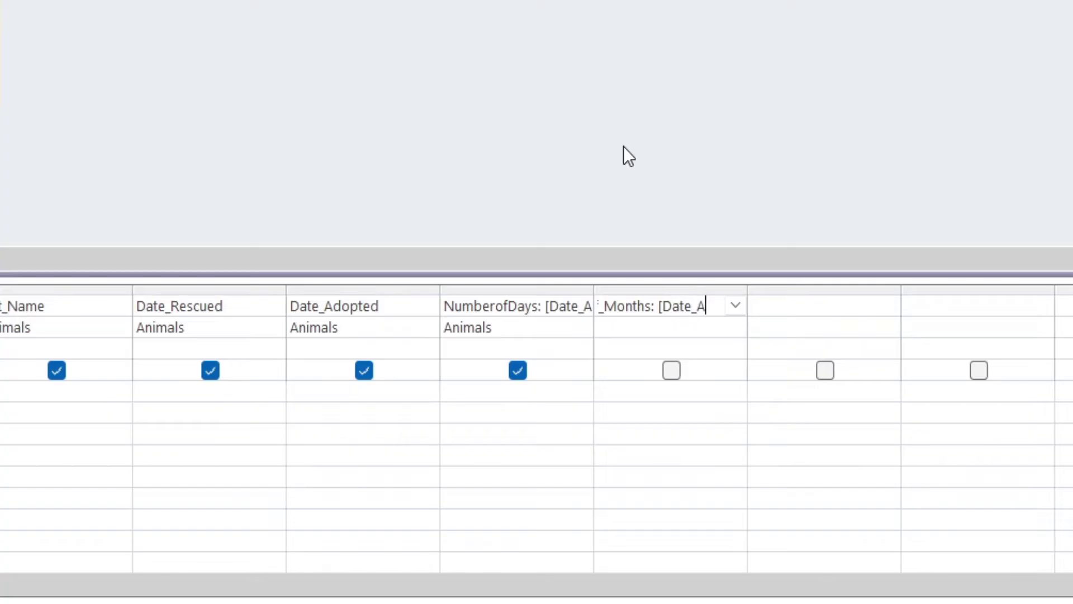
type("dopted")
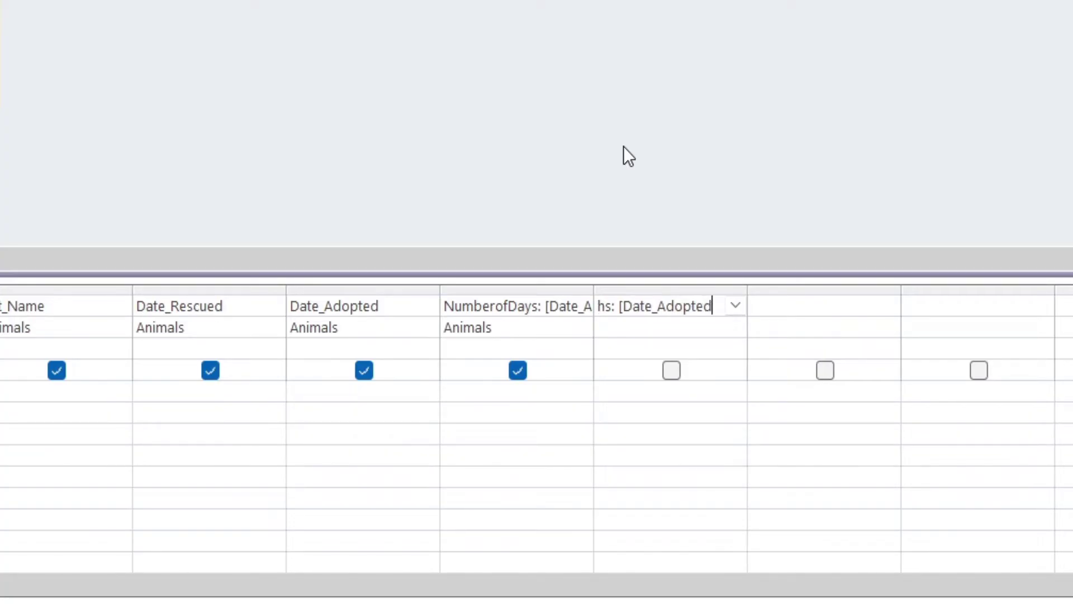
type("]-[Dat")
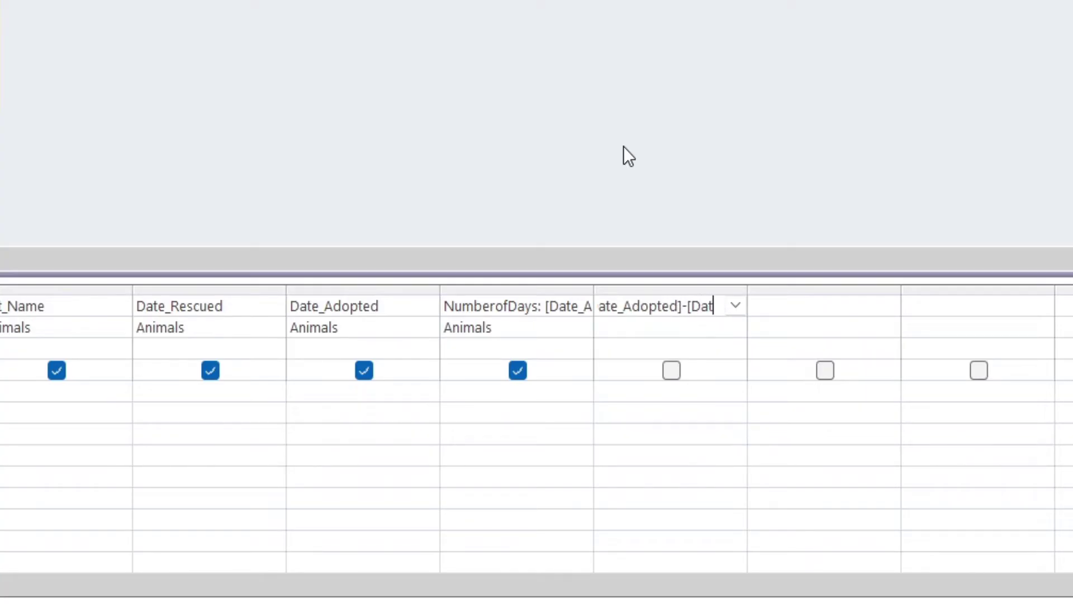
type("e_Rescu")
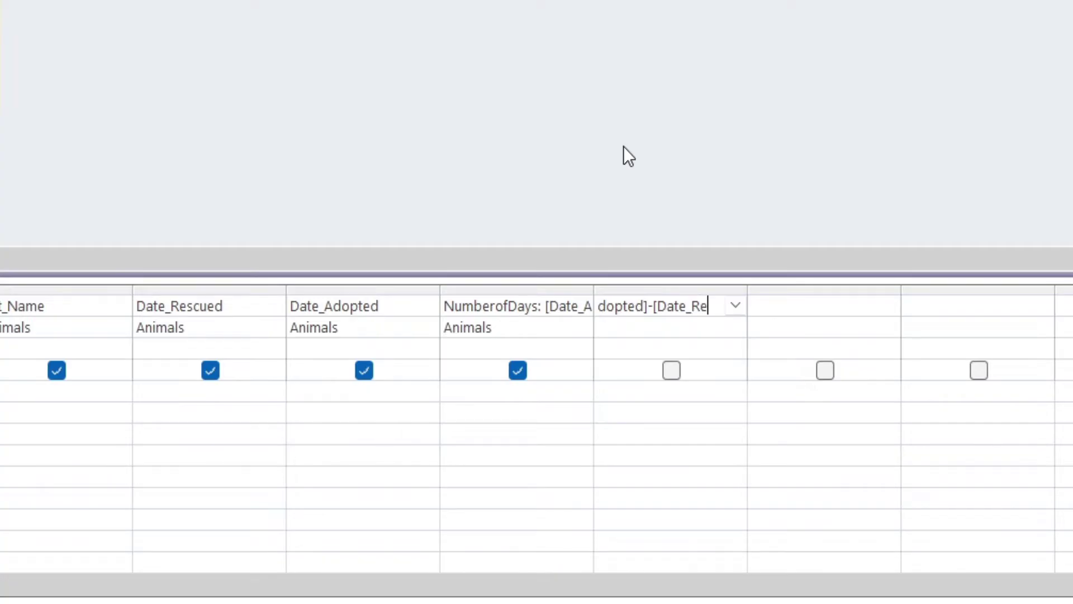
type("ed]")
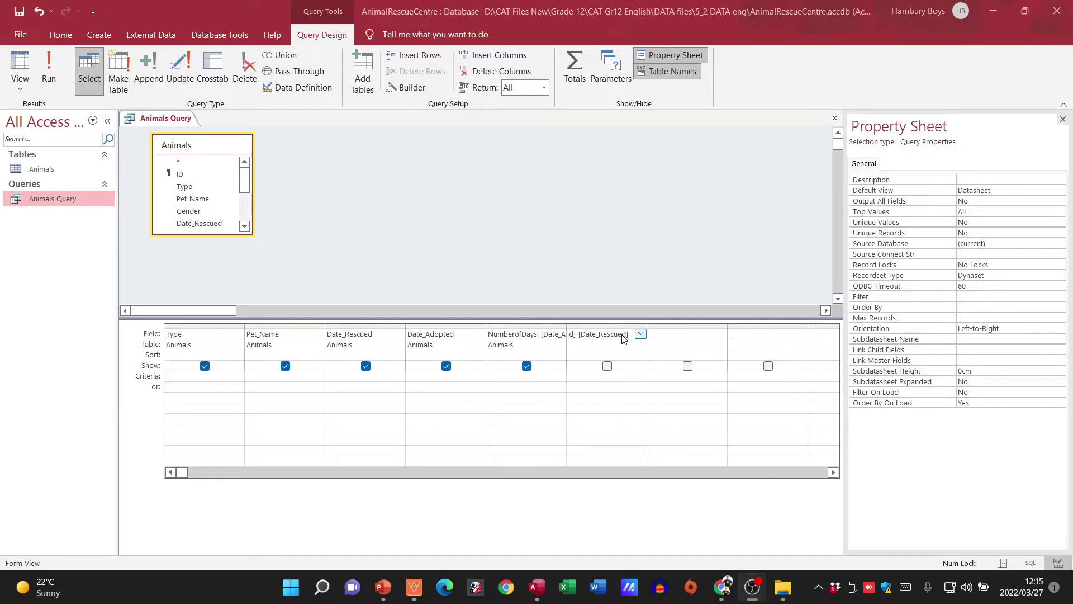
- Run the query to check Number_of_Months, then reopen its design
left_click(614, 351)
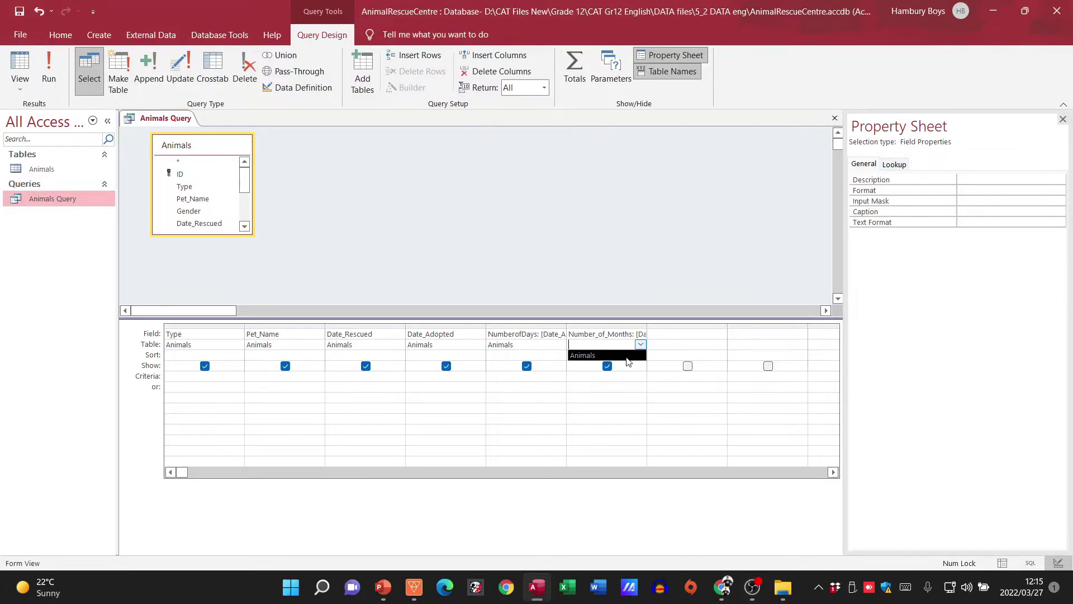
left_click(49, 73)
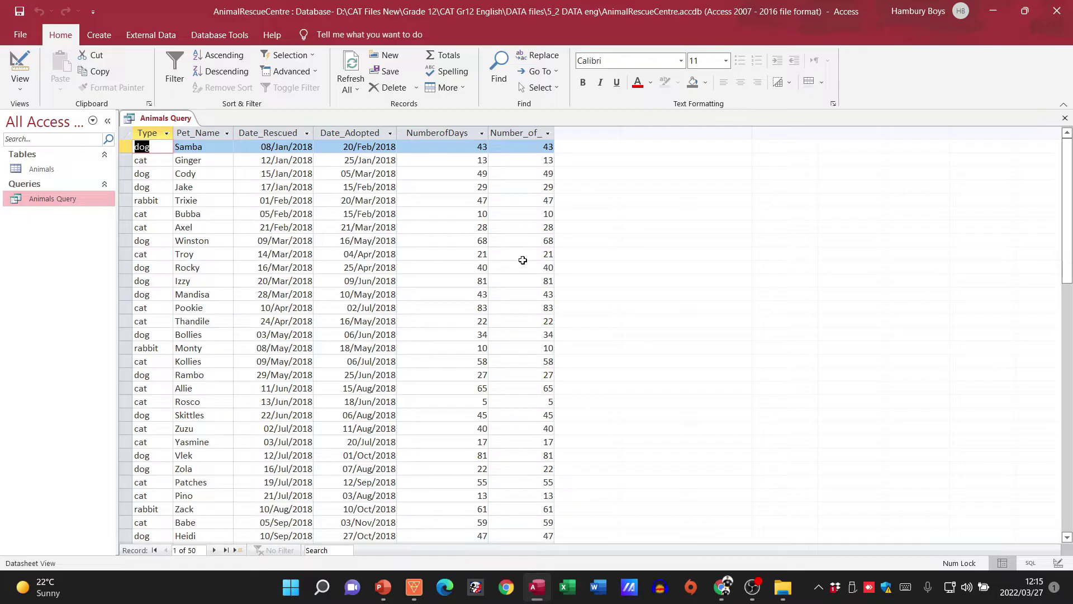
right_click(60, 200)
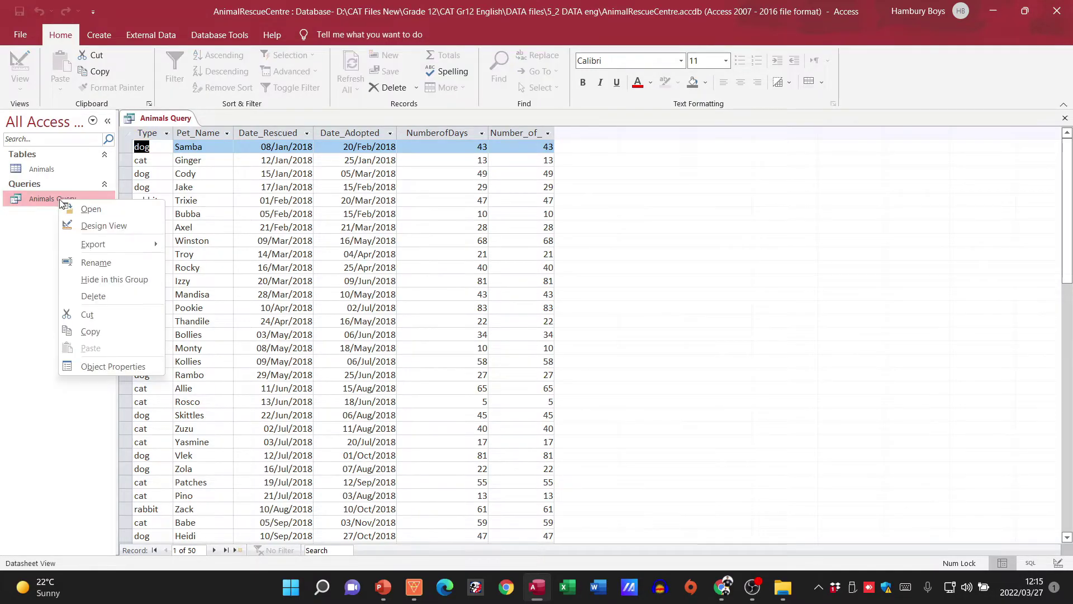
left_click(74, 224)
- Change Number_of_Months to ([Date_Adopted]-[Date_Rescued])/365*12
left_click(630, 304)
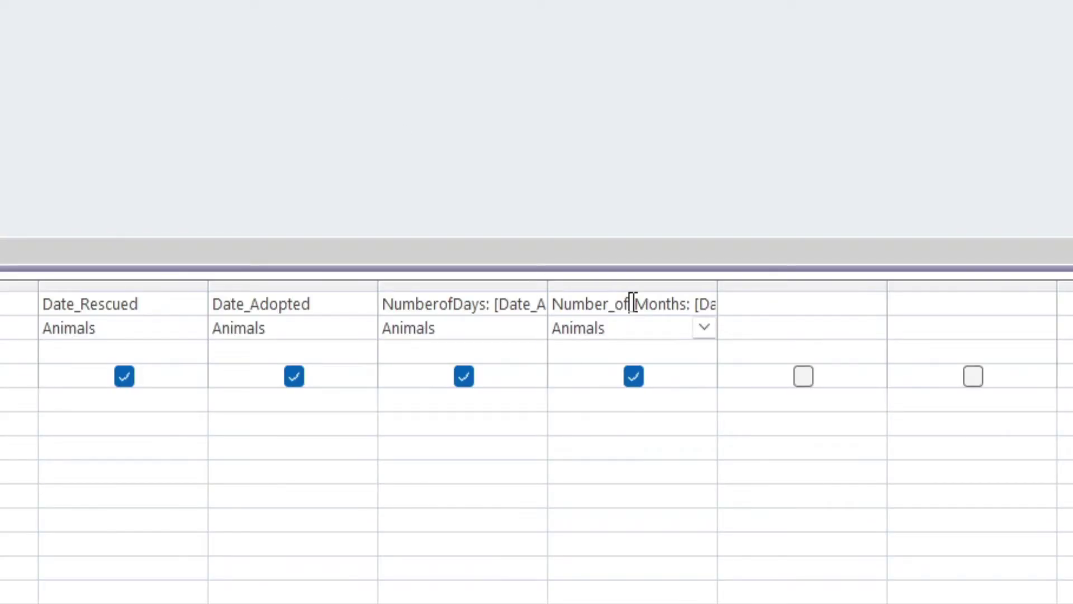
key("Right")
key("Right")
key("Right")
key("Right")
key("Right")
key("Right")
key("Right")
key("Right")
key("Right")
key("Right")
key("Right")
key("Right")
key("Right")
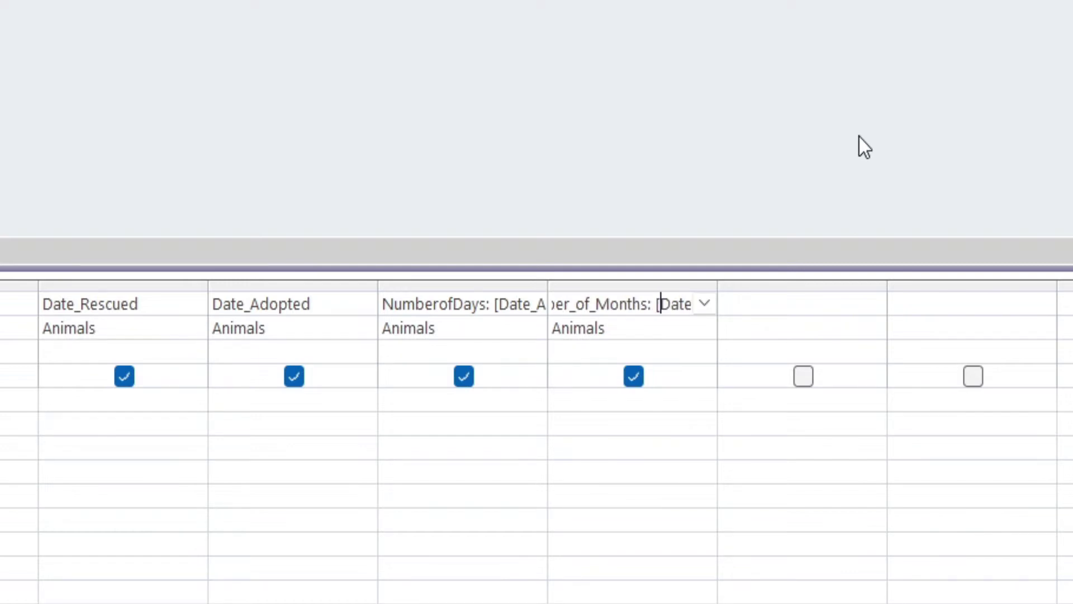
key("Right")
key("Right")
key("Right")
key("Right")
key("Right")
key("Right")
key("Right")
key("Right")
key("Right")
key("Right")
key("Right")
key("Right")
key("Right")
key("Right")
key("Right")
key("Right")
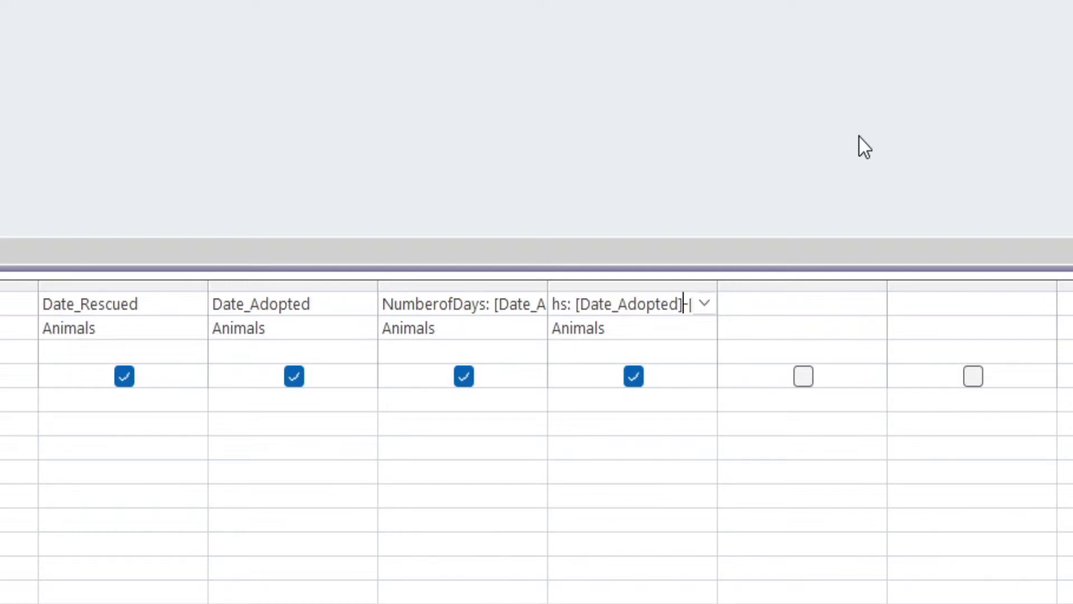
key("Right")
key("Right")
key("Right")
key("Right")
key("Right")
key("Right")
key("Right")
key("Right")
key("Right")
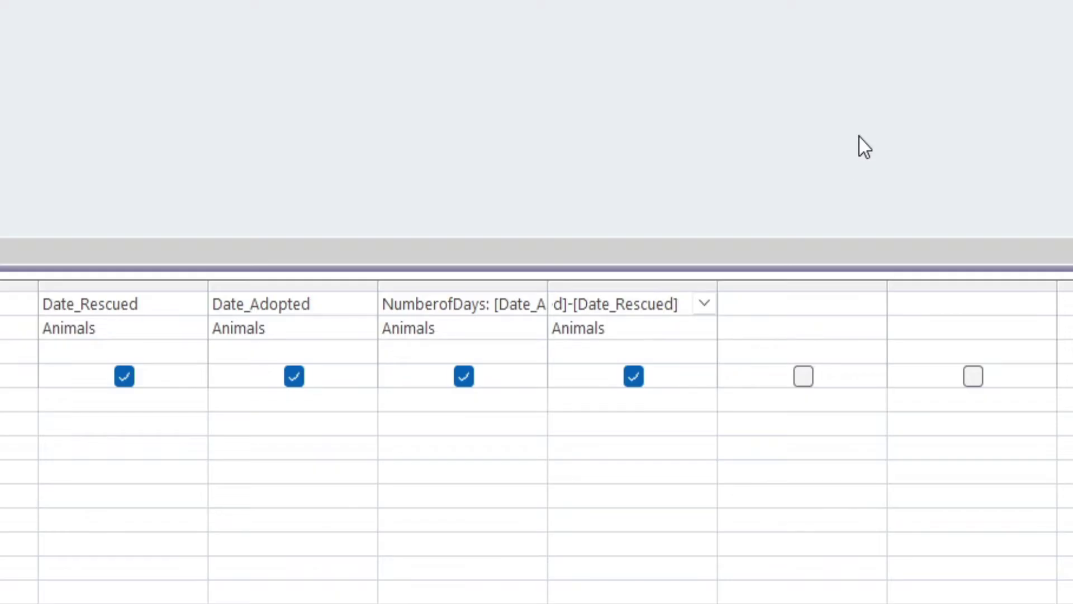
type("/36")
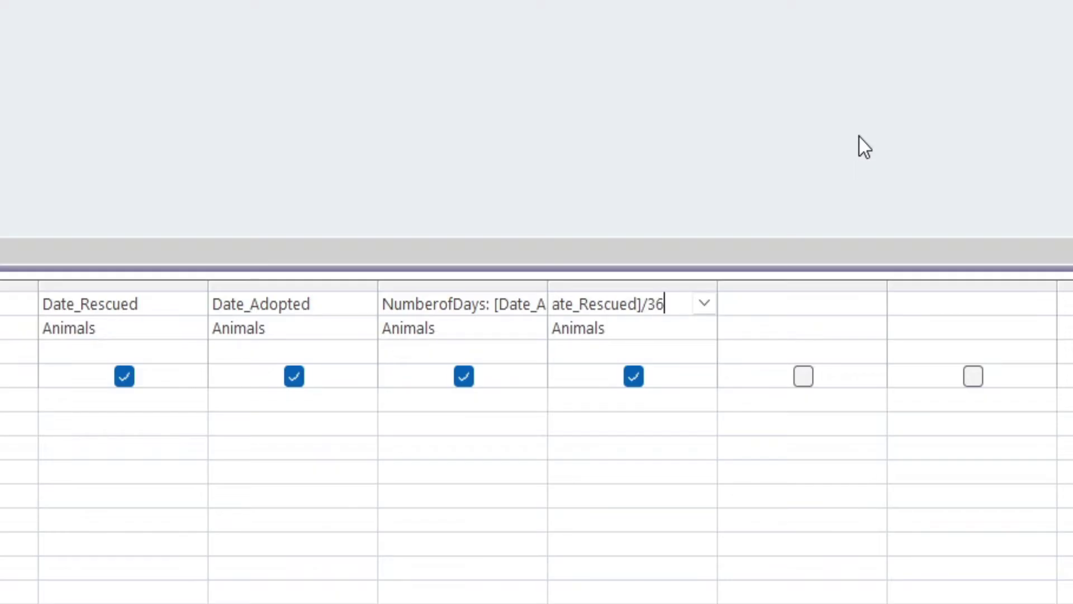
type("5*12")
key("Left")
key("Left")
key("Left")
key("Left")
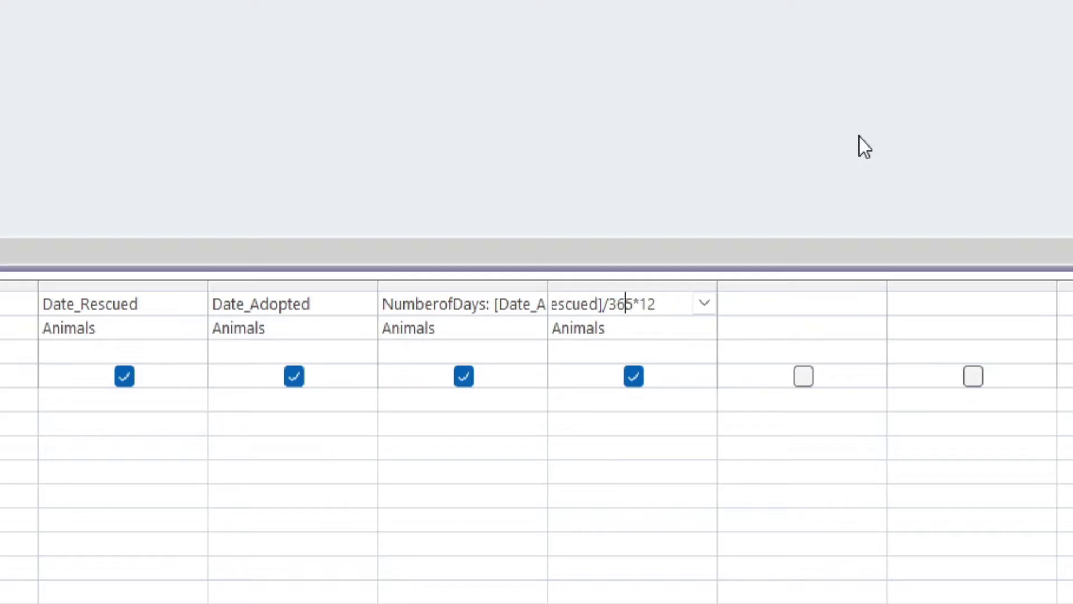
key("Left")
key("Left")
type(")")
key("Left")
key("Left")
key("Left")
key("Left")
key("Left")
key("Left")
key("Left")
key("Left")
key("Left")
key("Left")
key("Left")
key("Left")
key("Left")
key("Left")
key("Left")
key("Left")
key("Left")
key("Left")
key("Left")
key("Left")
key("Left")
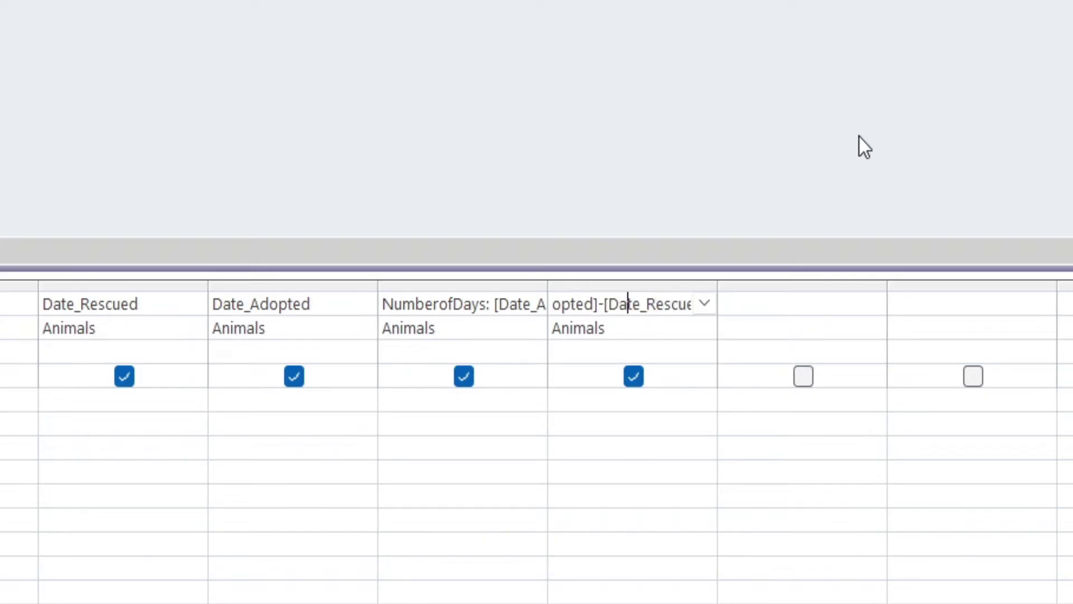
key("Left")
key("Left")
key("Left")
key("Left")
key("Left")
key("Left")
key("Left")
key("Left")
key("Left")
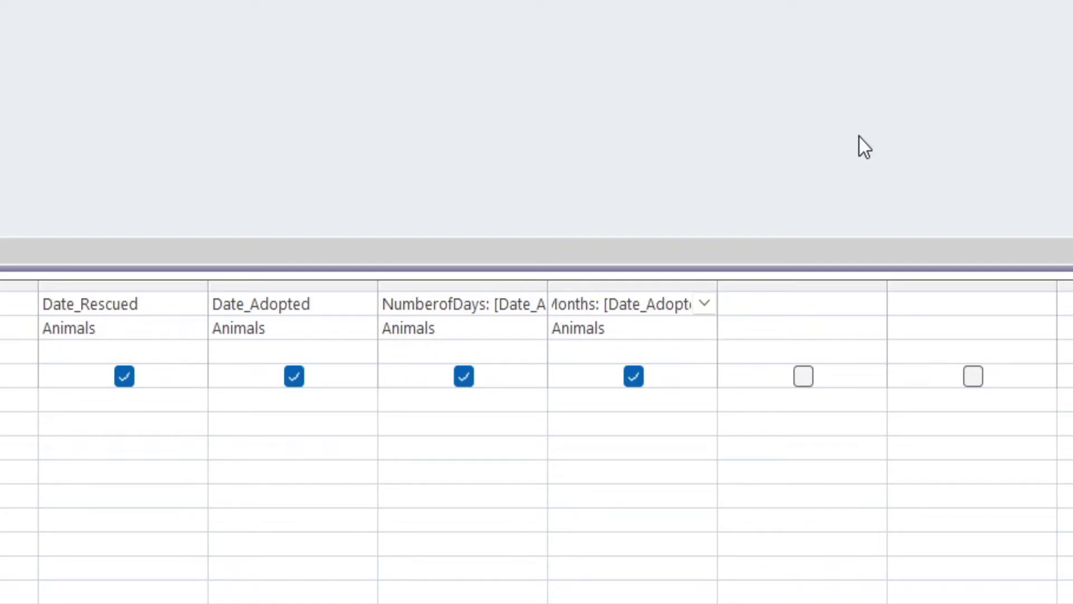
type("(")
key("Left")
key("Left")
key("Delete")
- Set the Number_of_Months field's table to Animals
left_click(647, 338)
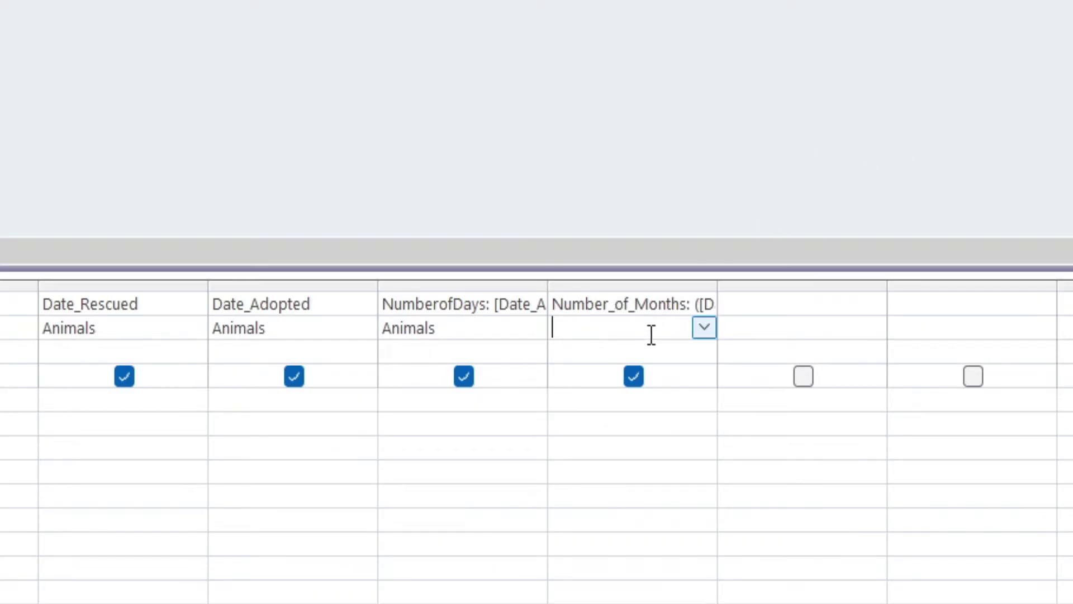
left_click(703, 328)
left_click(686, 351)
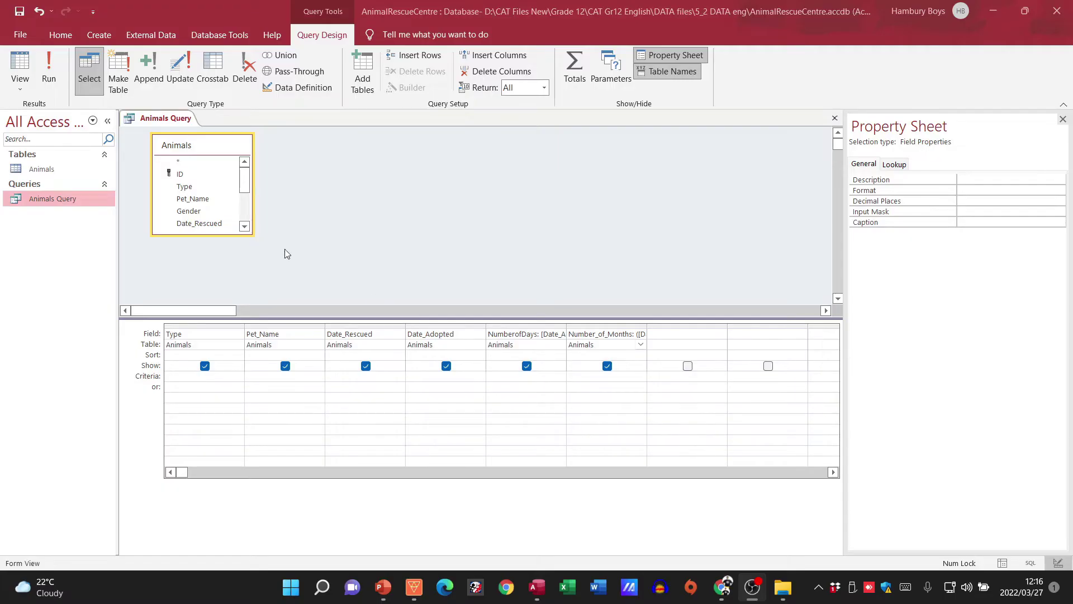
- Run the query, dismiss the bracket error, and remove the space after Months:
left_click(49, 71)
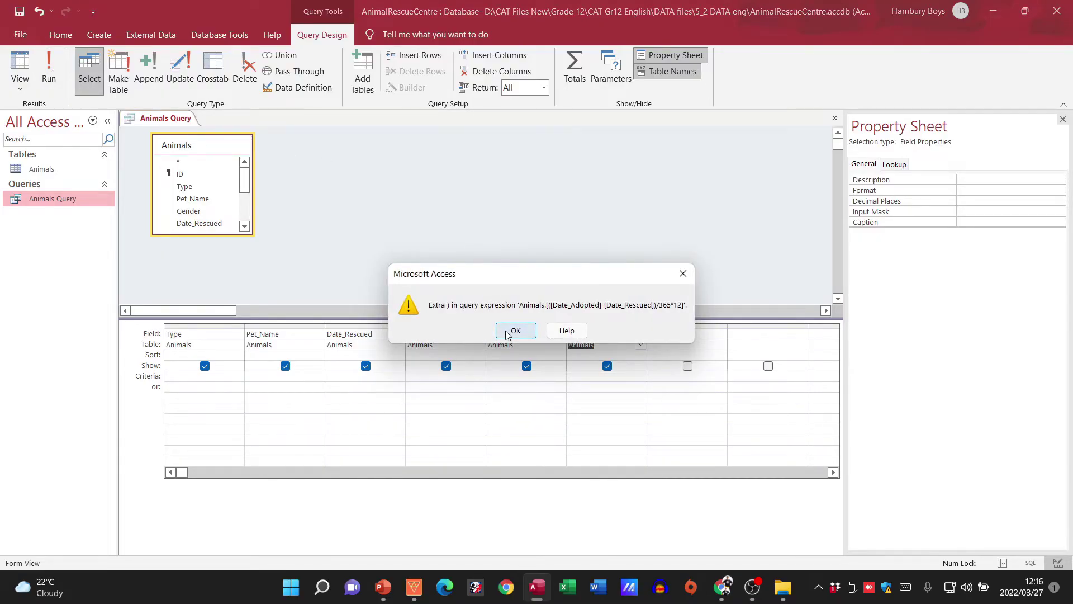
left_click(508, 333)
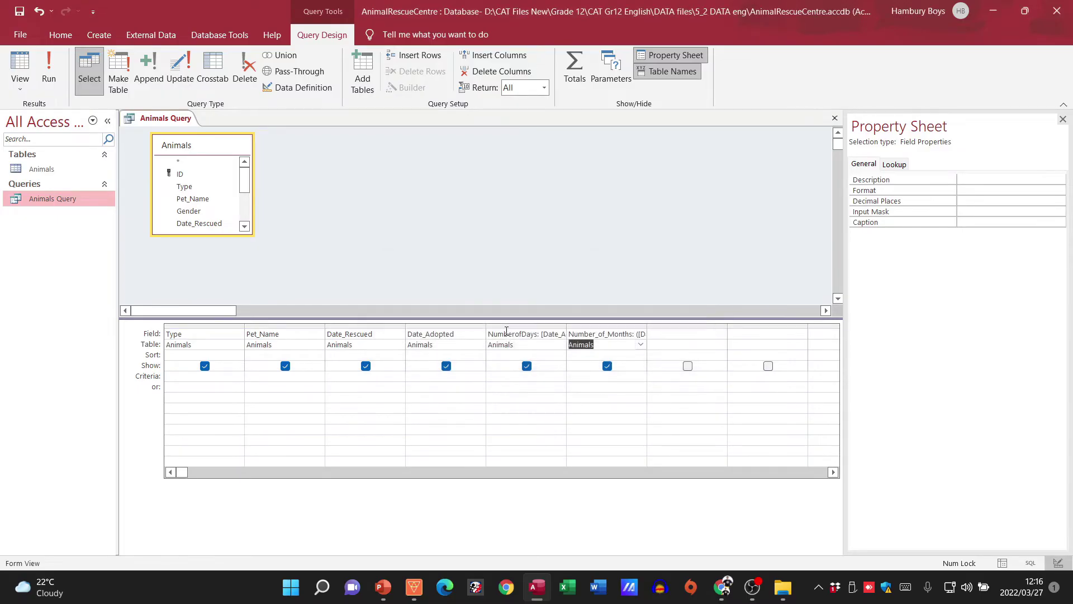
left_click(630, 334)
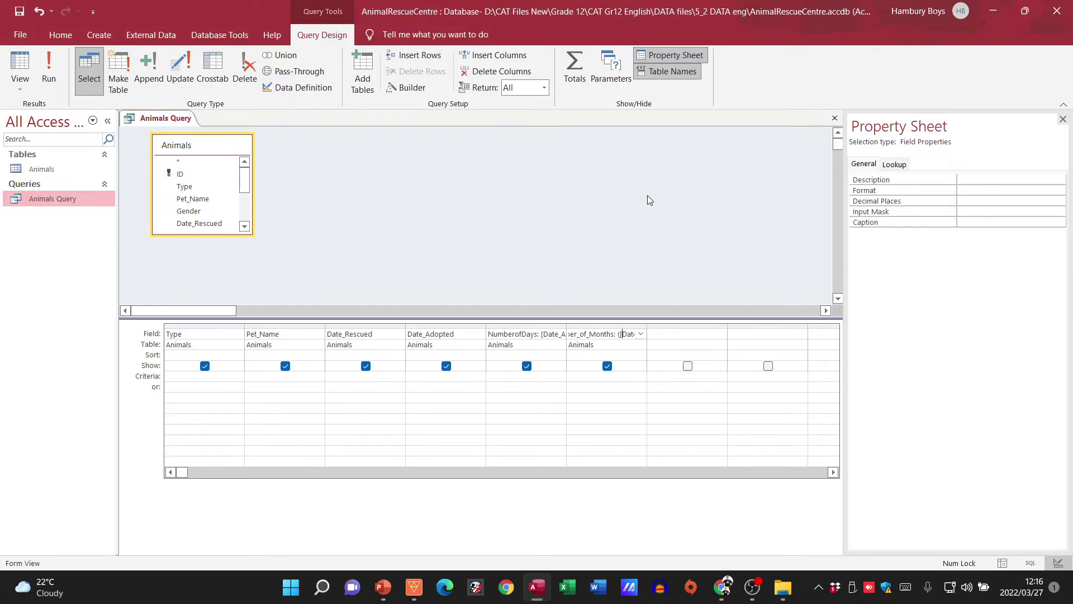
key("Right")
key("Right")
key("Right")
key("BackSpace")
- Rerun the query and widen Number_of_Months to show its decimal values
left_click(53, 64)
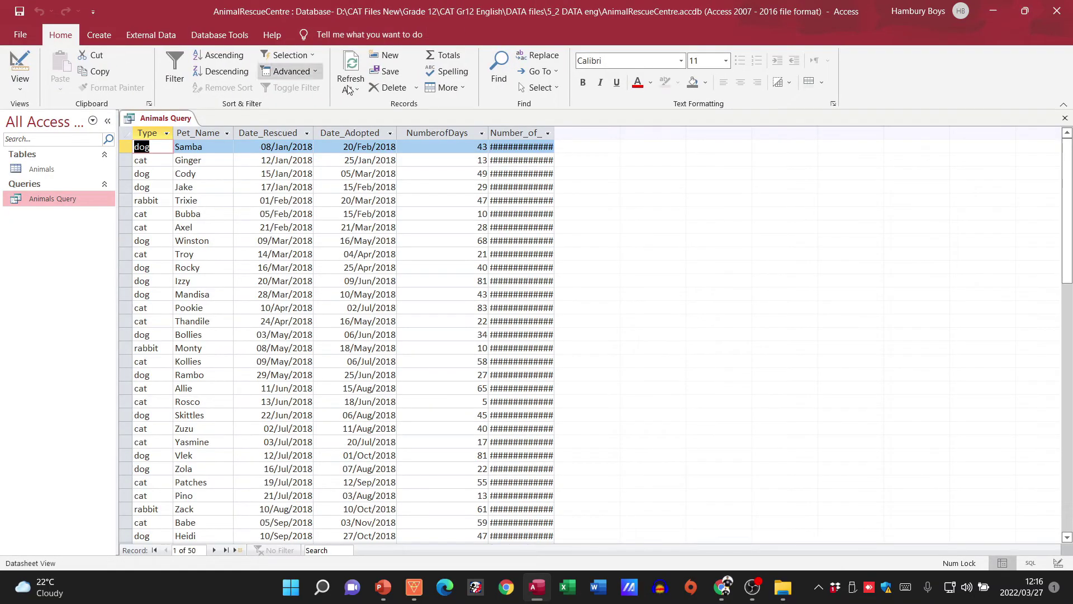
left_click_drag(554, 132, 582, 132)
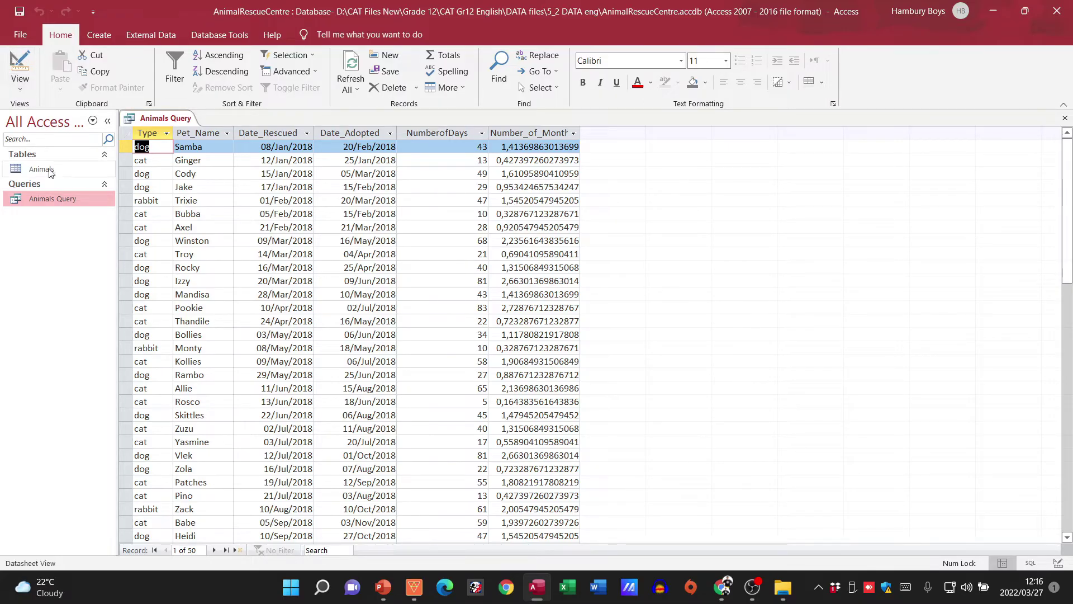
right_click(61, 200)
- In Design View, set Number_of_Months to Standard format with 0 decimal places
left_click(96, 227)
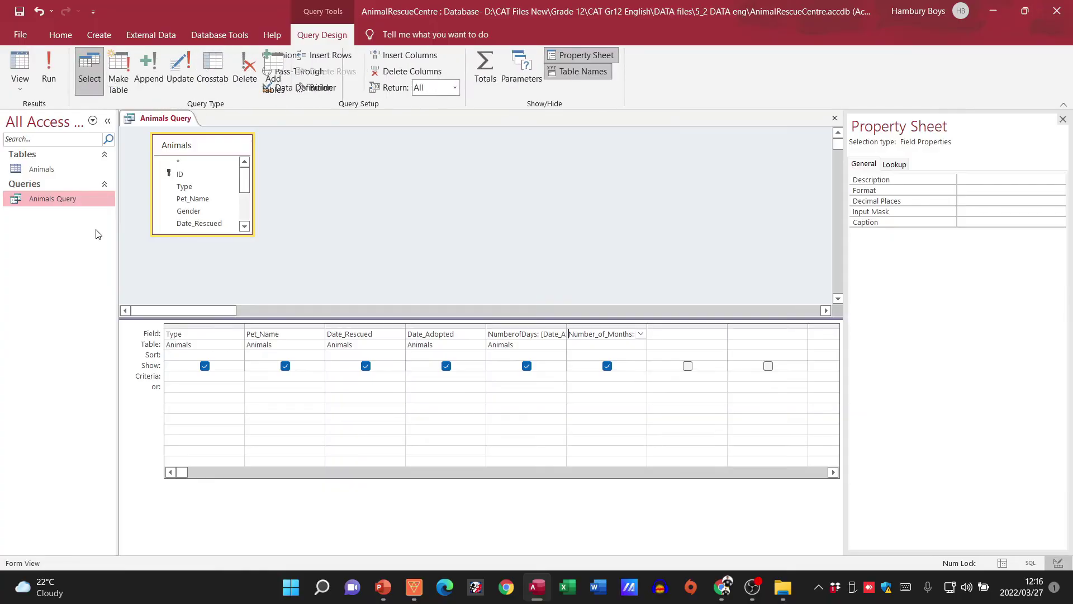
left_click(1038, 191)
left_click(1059, 191)
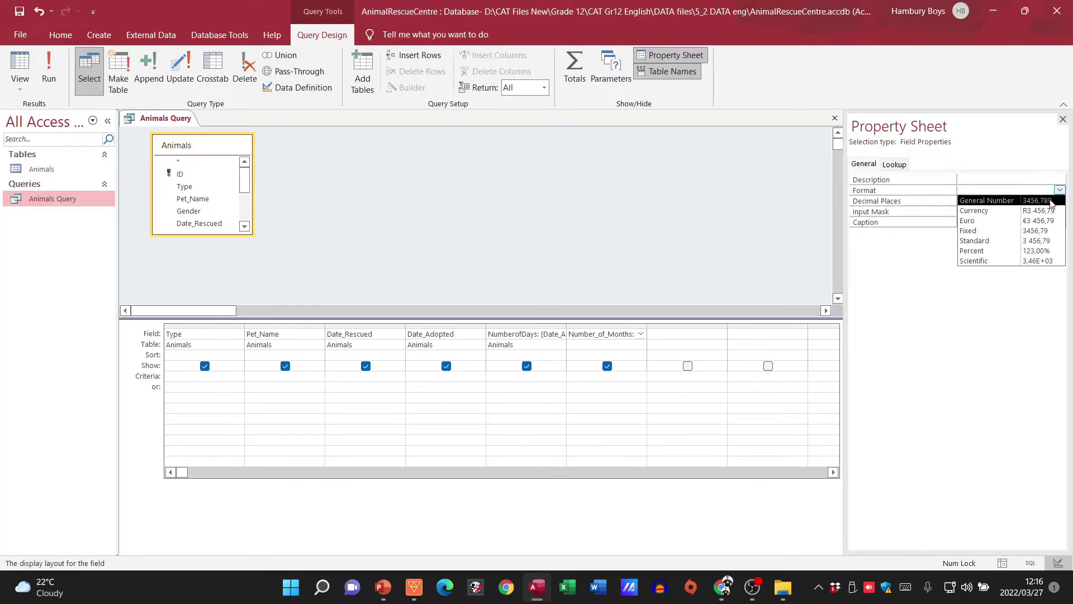
left_click(1031, 241)
left_click(1024, 201)
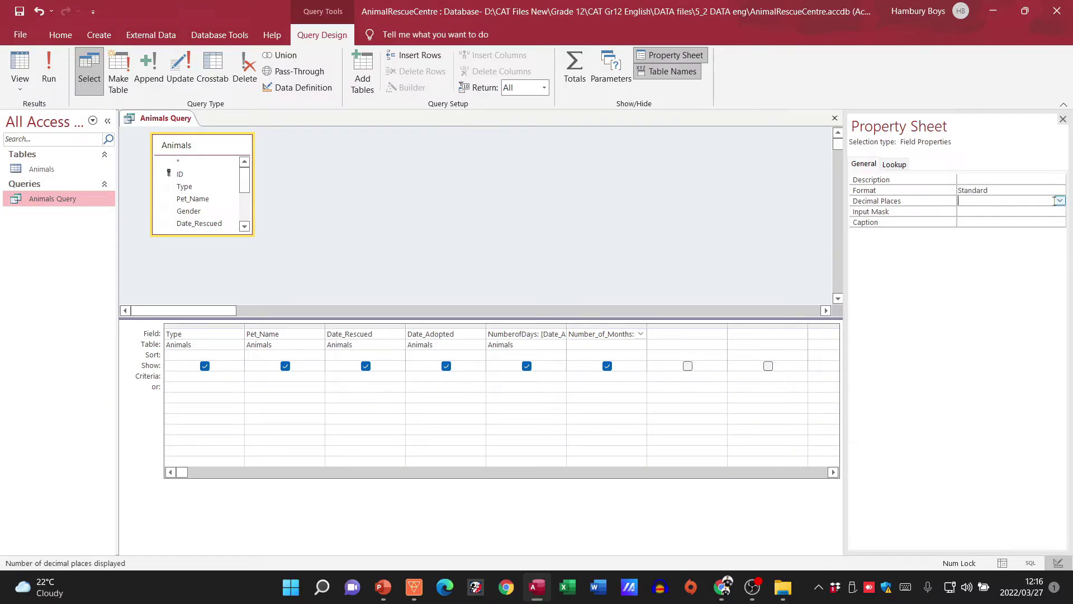
left_click(1059, 200)
left_click(978, 222)
- Run the query to see whole months, then return to Design View
left_click(51, 67)
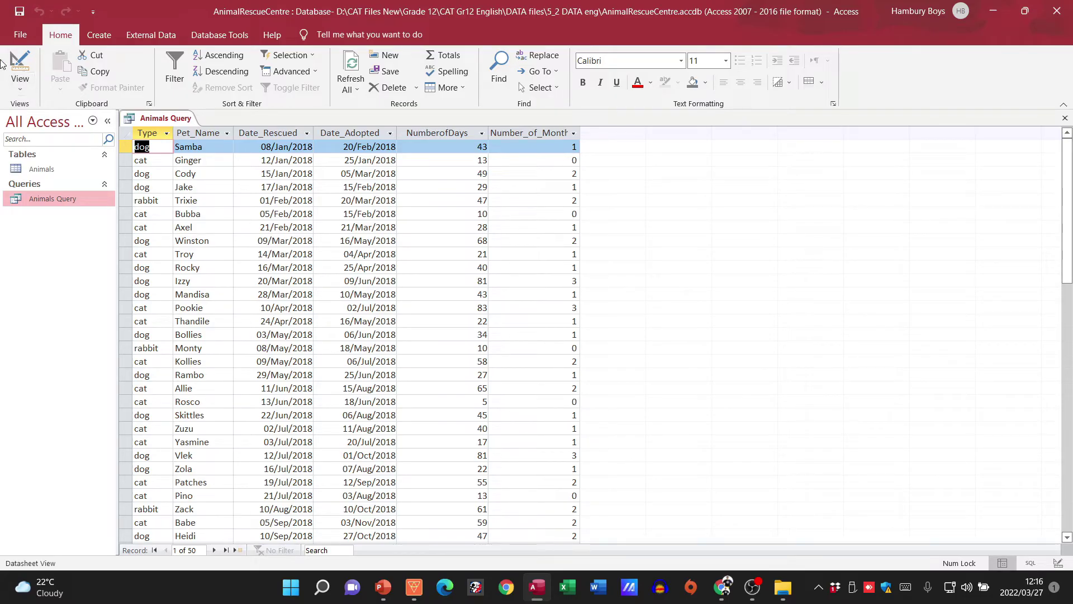
left_click(25, 89)
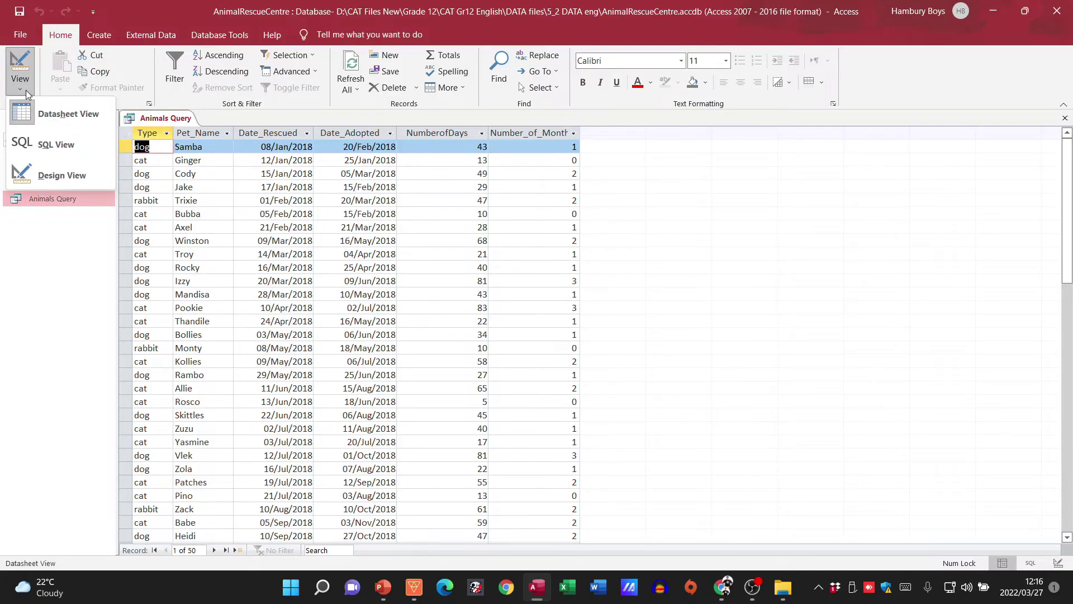
left_click(35, 177)
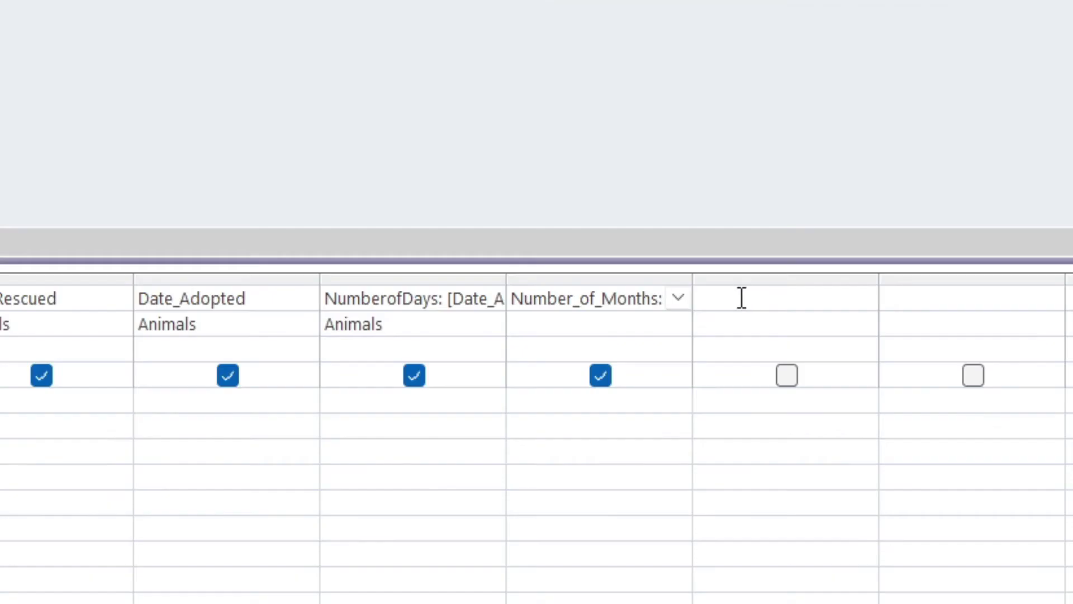
- Enter YearsSinceAdoption: Date()-[Date_Rescued])/365 in the next empty Field cell
left_click(741, 298)
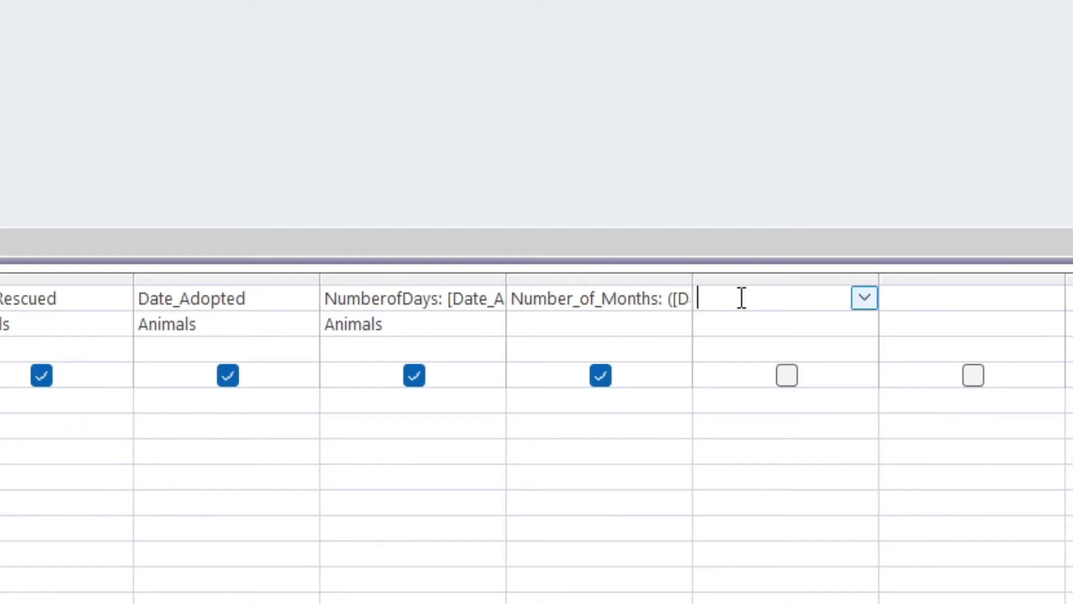
type("Years")
type("SinceA")
type("tion:")
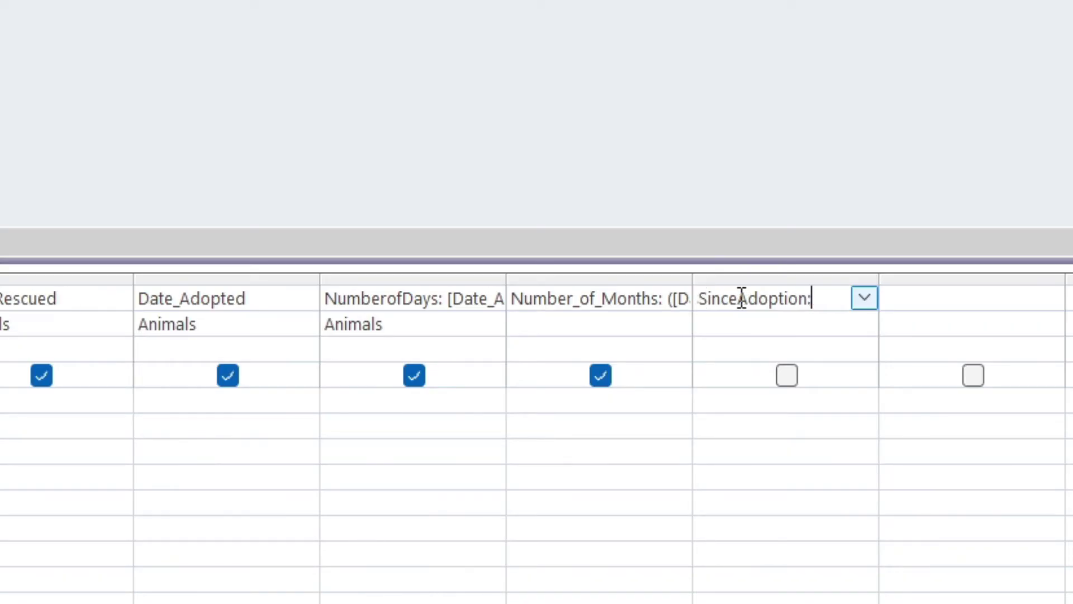
type("Date()")
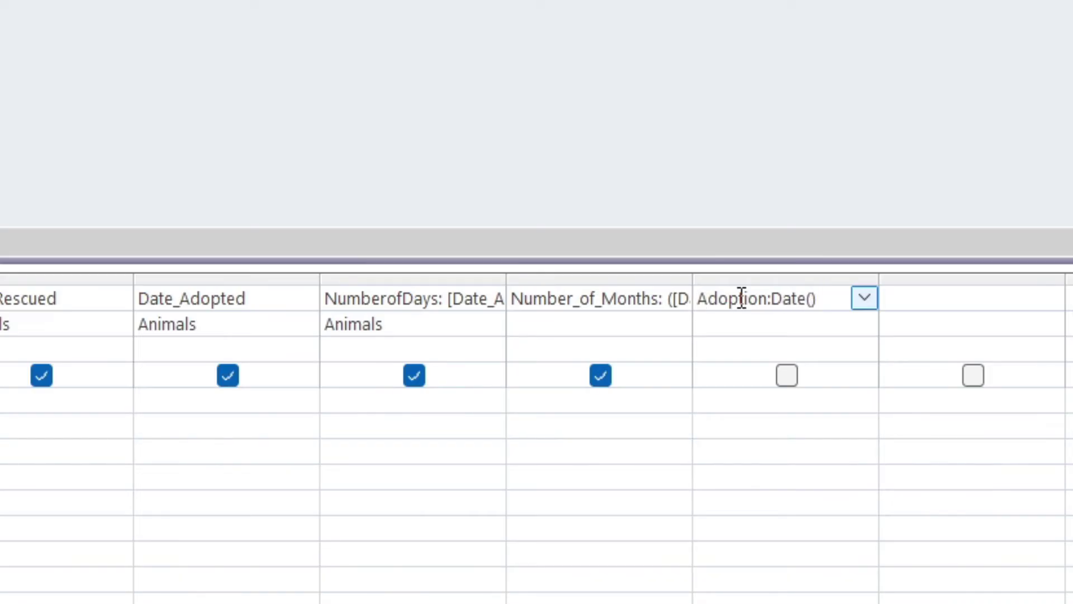
type("-")
type("Date")
key("BackSpace")
key("BackSpace")
key("BackSpace")
key("BackSpace")
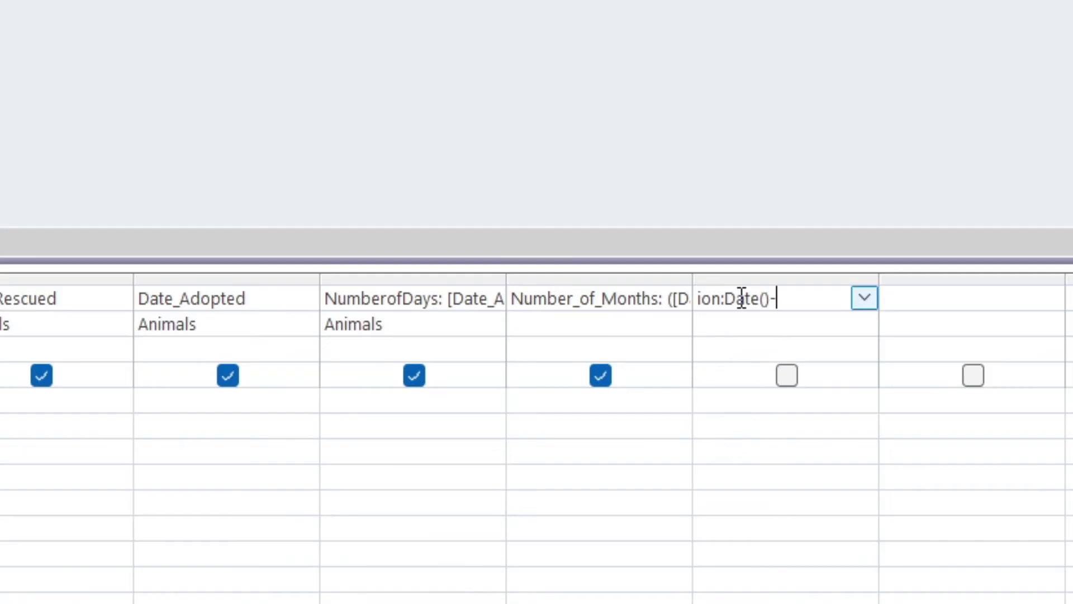
type("[Date_Rescued")
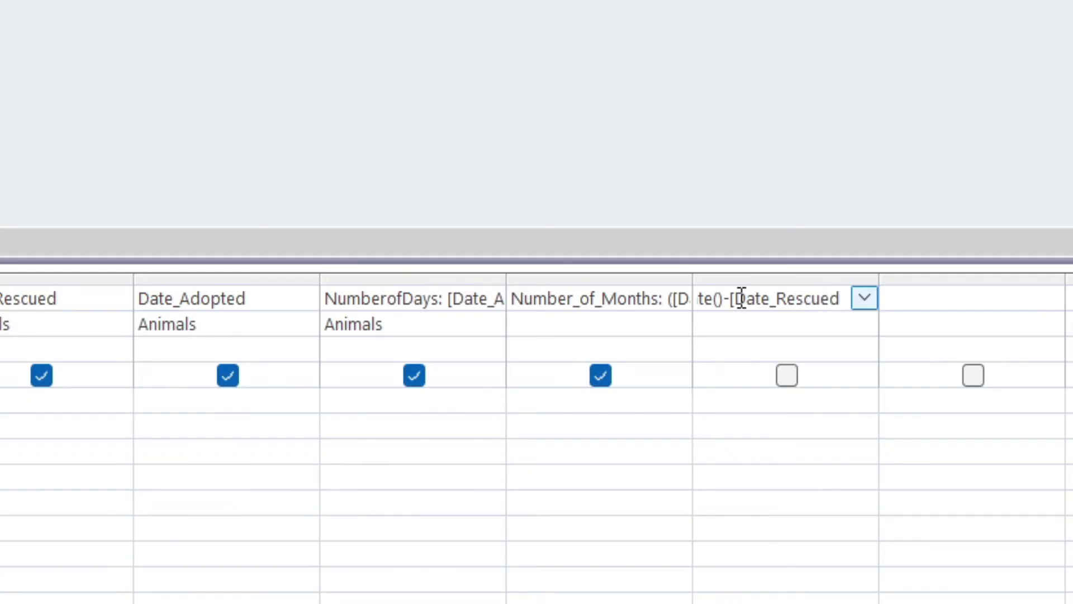
type("]")
type(")/365")
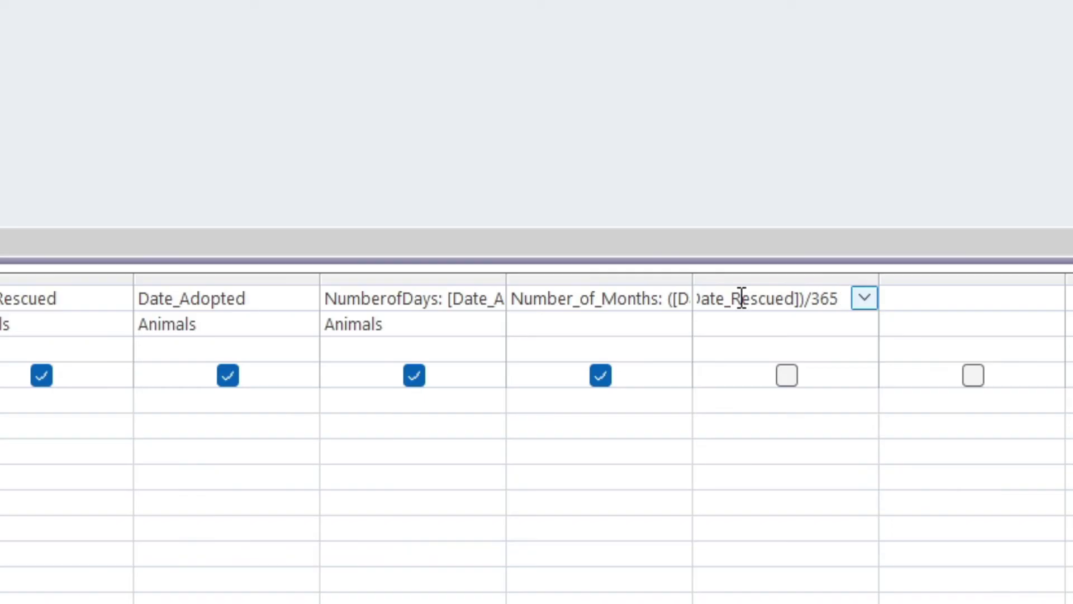
key("Left")
key("Left")
key("Left")
key("Left")
key("Left")
key("Left")
key("Left")
key("Left")
key("Left")
key("Left")
key("Left")
key("Left")
key("Left")
key("Left")
key("Left")
key("Left")
key("Left")
key("Left")
key("Left")
key("Left")
key("Left")
key("Left")
key("Left")
key("Left")
key("Left")
key("Left")
key("Left")
key("Left")
key("Left")
key("Left")
key("Left")
key("Left")
key("Left")
key("Left")
key("Left")
key("Left")
key("Left")
key("Left")
key("Left")
key("Left")
key("Left")
key("Left")
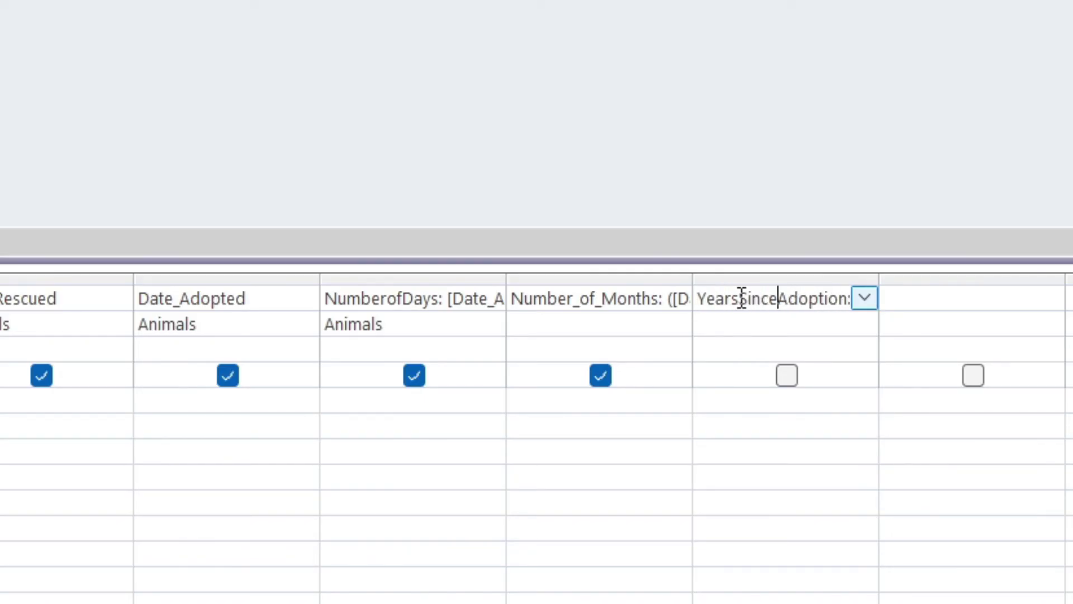
key("Return")
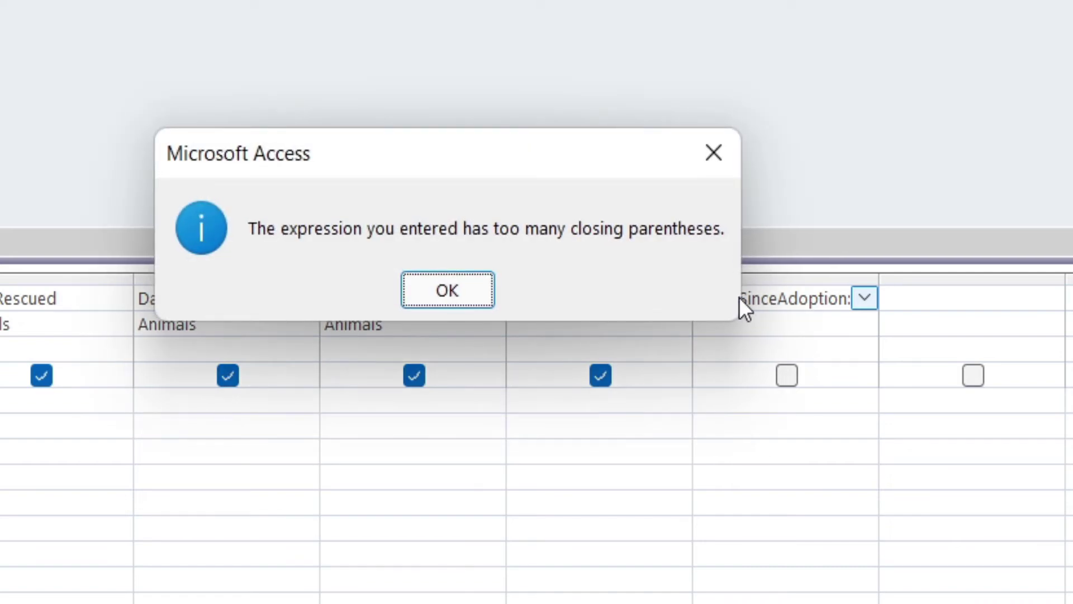
- Dismiss the warning, add the opening ( before Date(), and assign the Animals table
key("Return")
key("Left")
key("Left")
key("Left")
key("Left")
key("Left")
key("Left")
key("Left")
key("Left")
key("Left")
key("Left")
key("Left")
key("Left")
key("Left")
key("Left")
key("Left")
key("Left")
key("Left")
key("Left")
key("Left")
key("Left")
key("Left")
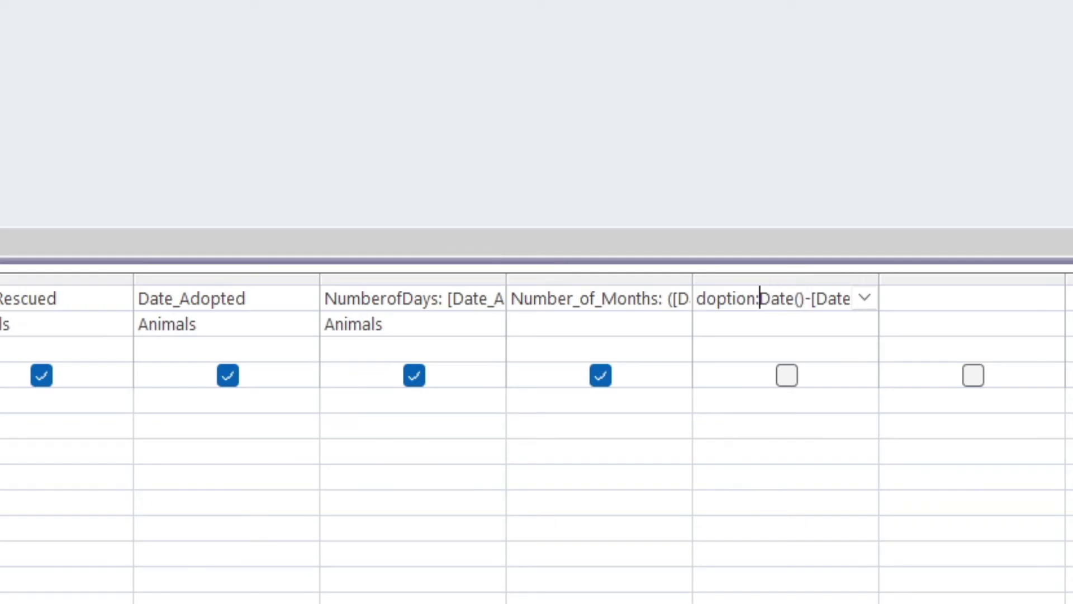
type("(")
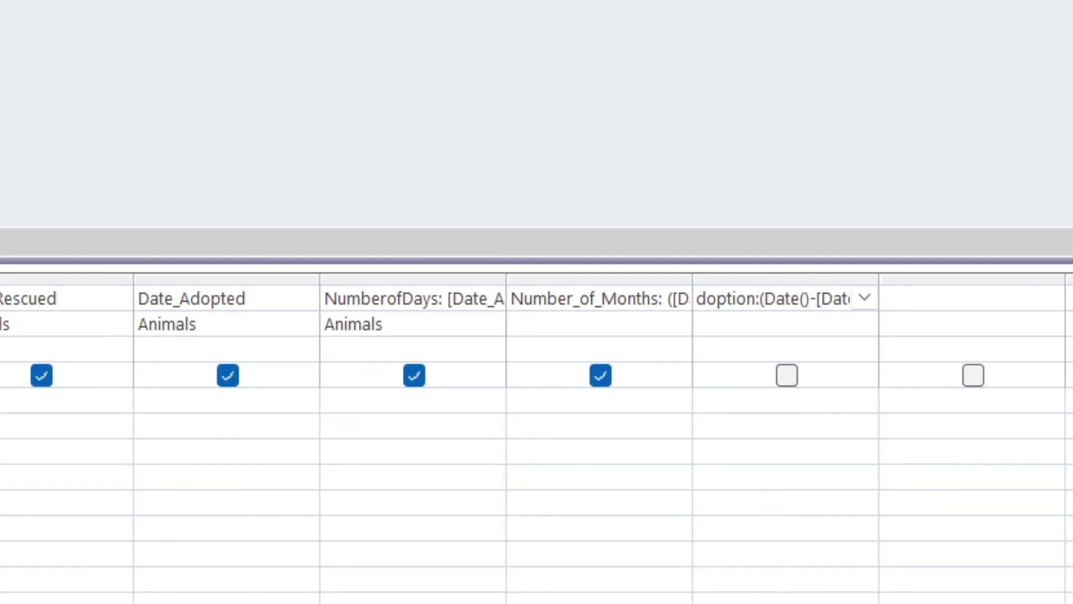
left_click(791, 321)
left_click(861, 327)
left_click(811, 373)
left_click(866, 325)
left_click(864, 325)
left_click(861, 327)
left_click(805, 351)
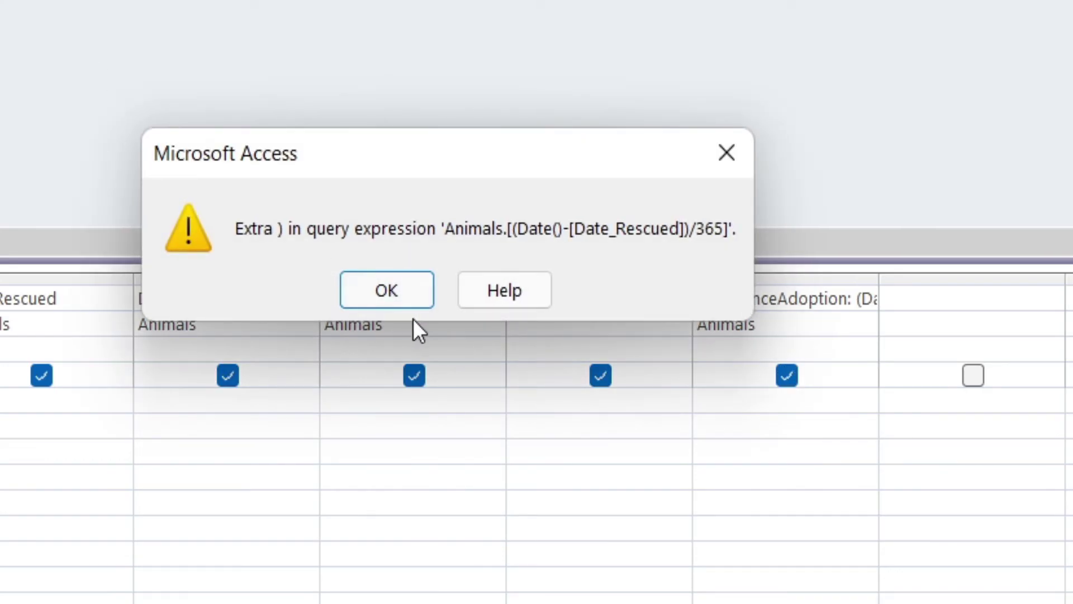
- Dismiss the parenthesis error, delete the space after the colon, and run the query
left_click(408, 299)
left_click(860, 299)
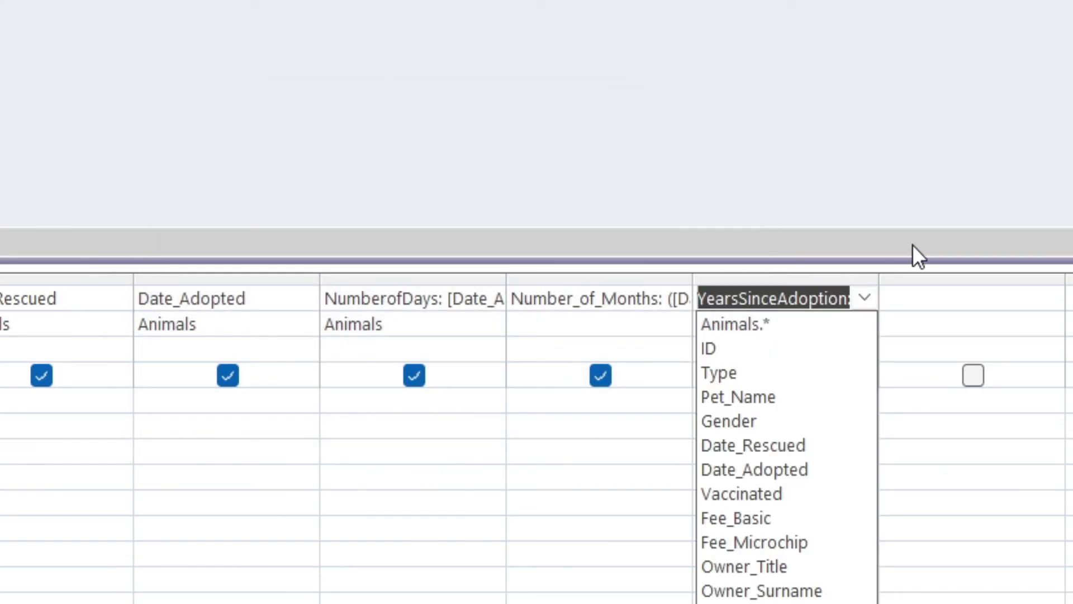
left_click(808, 299)
key("Right")
key("Right")
key("Right")
key("Right")
key("Right")
key("Right")
key("Right")
key("Right")
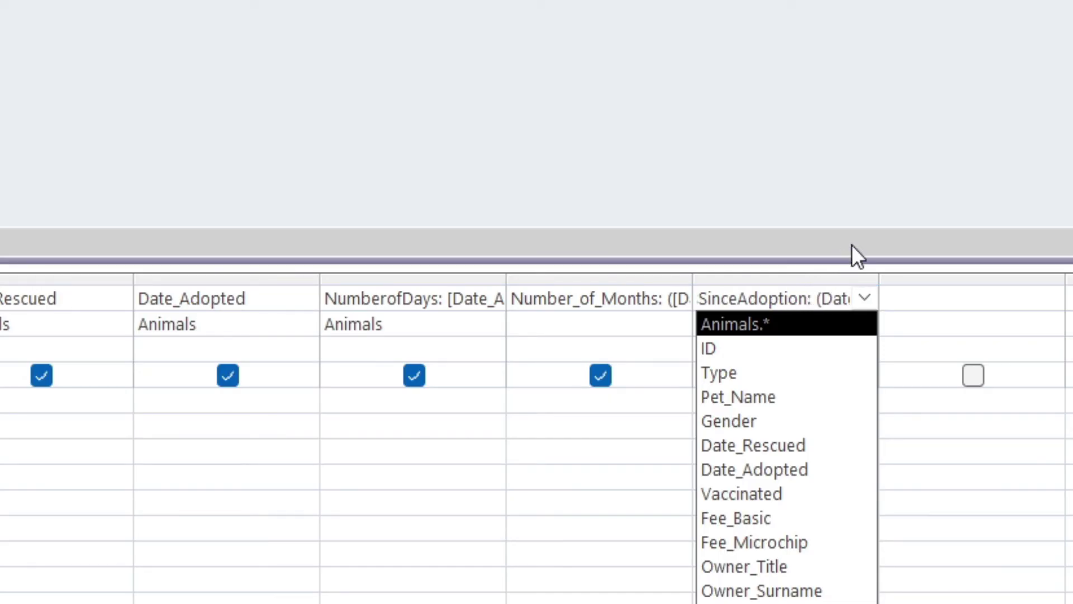
key("Delete")
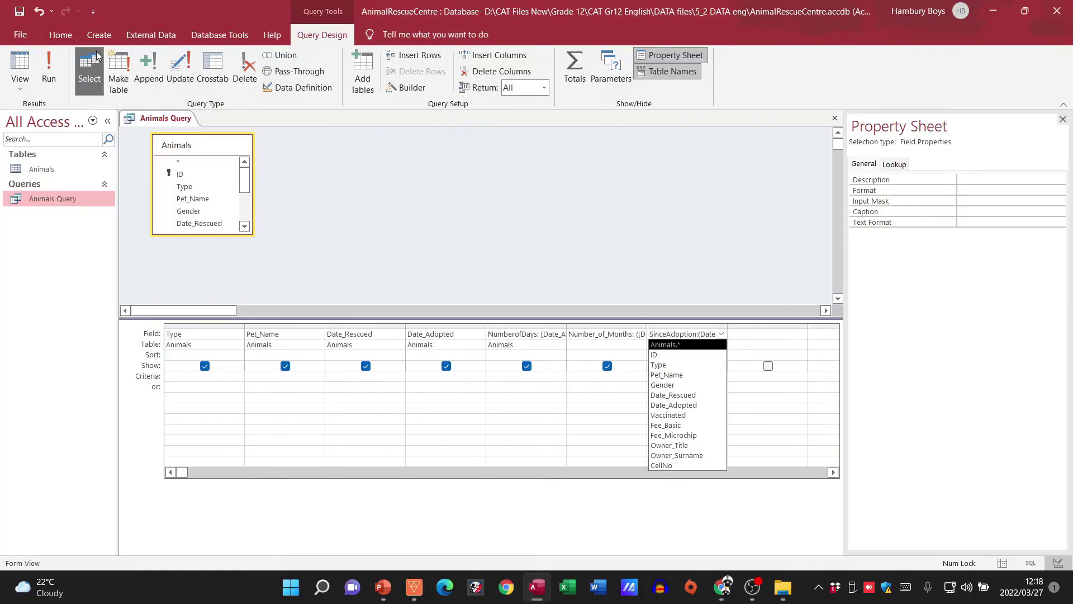
left_click(49, 76)
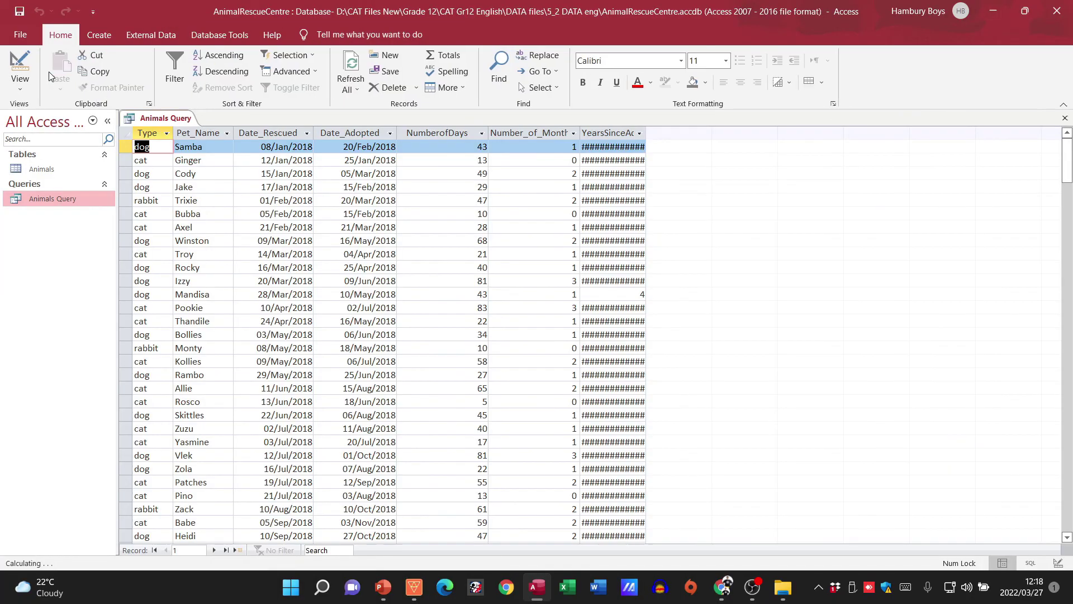
- Widen the YearsSinceAdoption column and switch back to Design View
left_click(645, 135)
left_click(645, 135)
left_click(645, 135)
left_click_drag(645, 135, 679, 135)
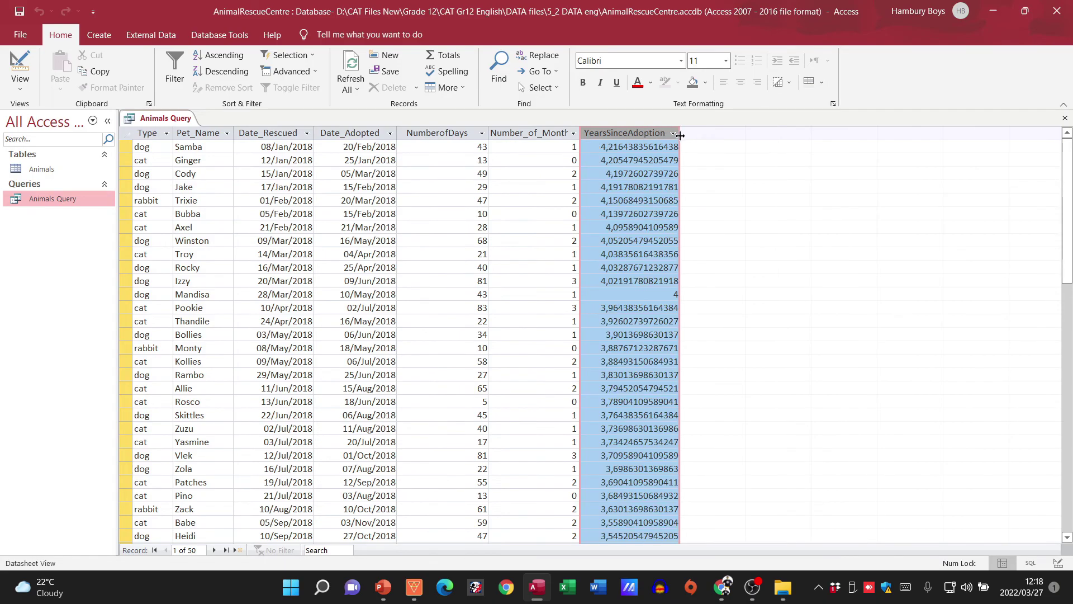
left_click(28, 85)
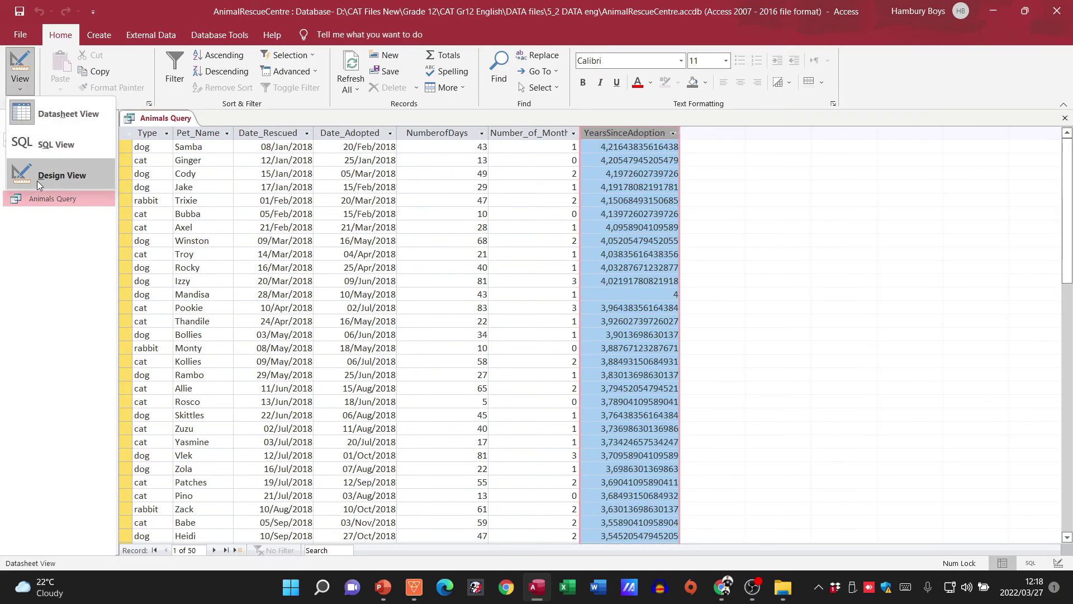
left_click(36, 180)
- Format YearsSinceAdoption as Standard with 0 decimal places and check the datasheet
left_click(1043, 190)
left_click(1060, 189)
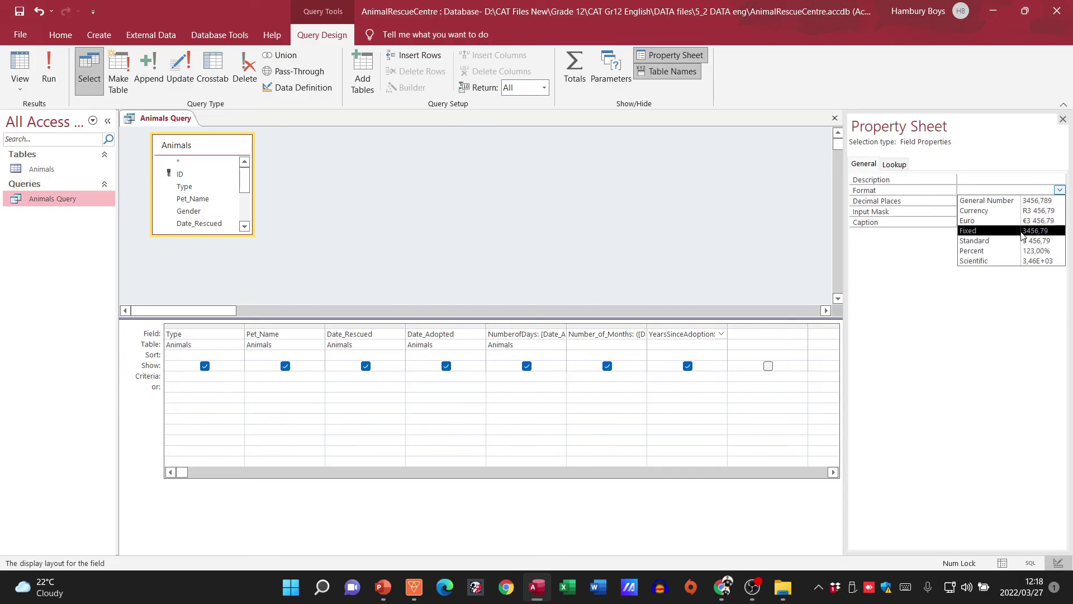
key("Escape")
type("s")
key("Return")
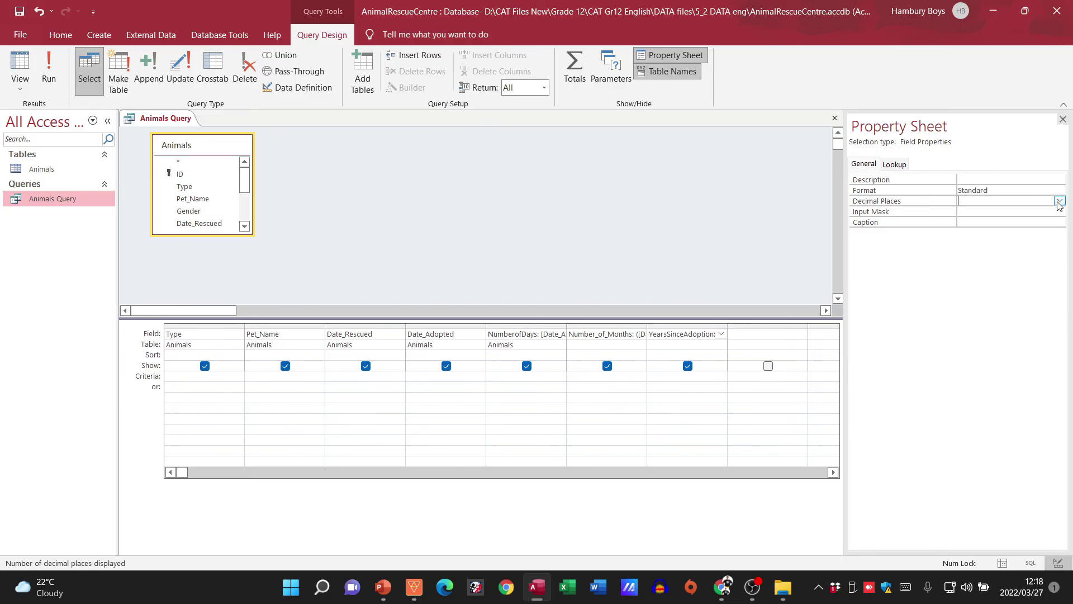
left_click(1060, 200)
left_click(1023, 220)
left_click(22, 65)
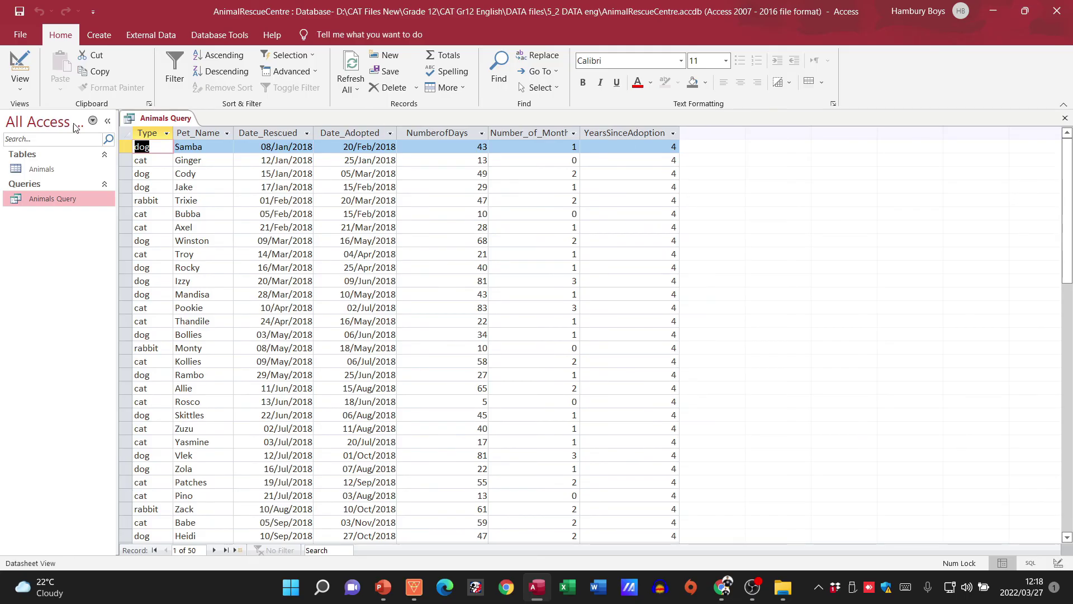
right_click(62, 200)
left_click(115, 226)
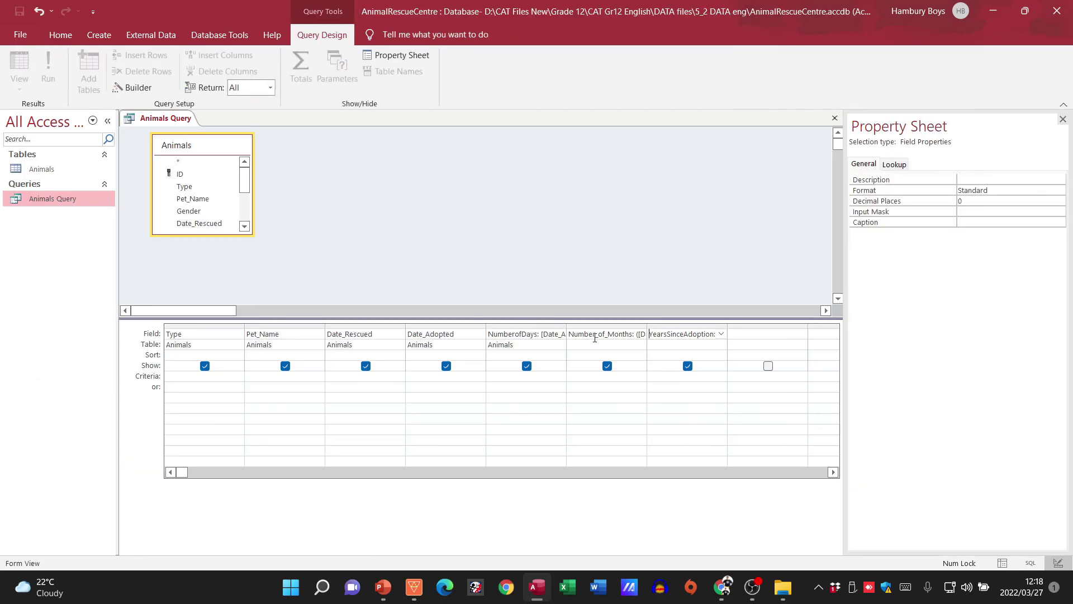
left_click(685, 334)
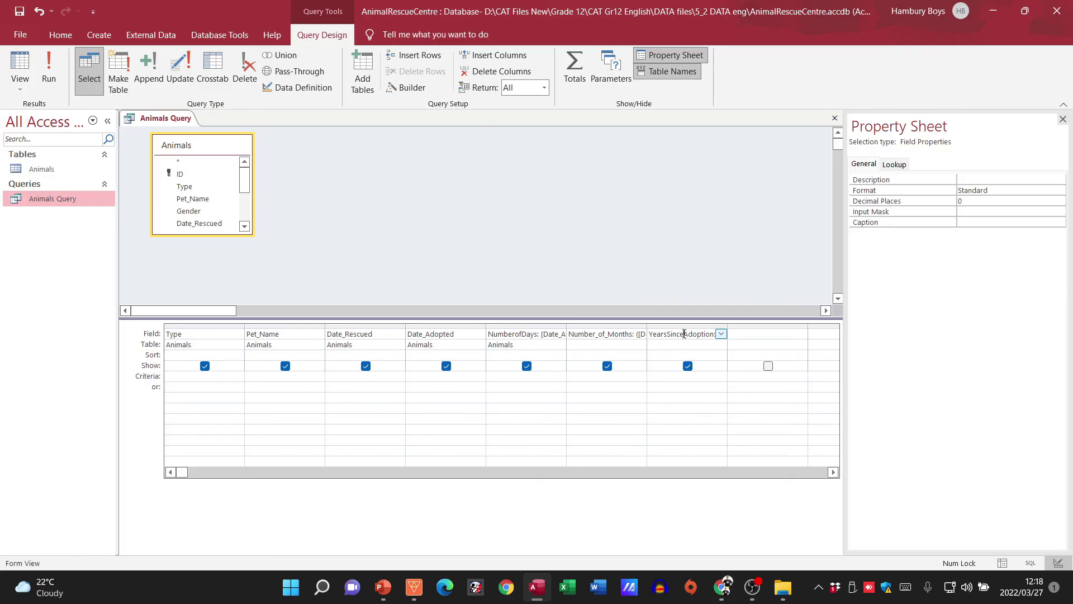
key("Right")
key("Right")
key("Right")
key("Right")
key("Right")
key("Right")
key("Right")
key("Right")
key("Right")
key("Right")
key("Right")
key("Left")
key("Left")
key("Left")
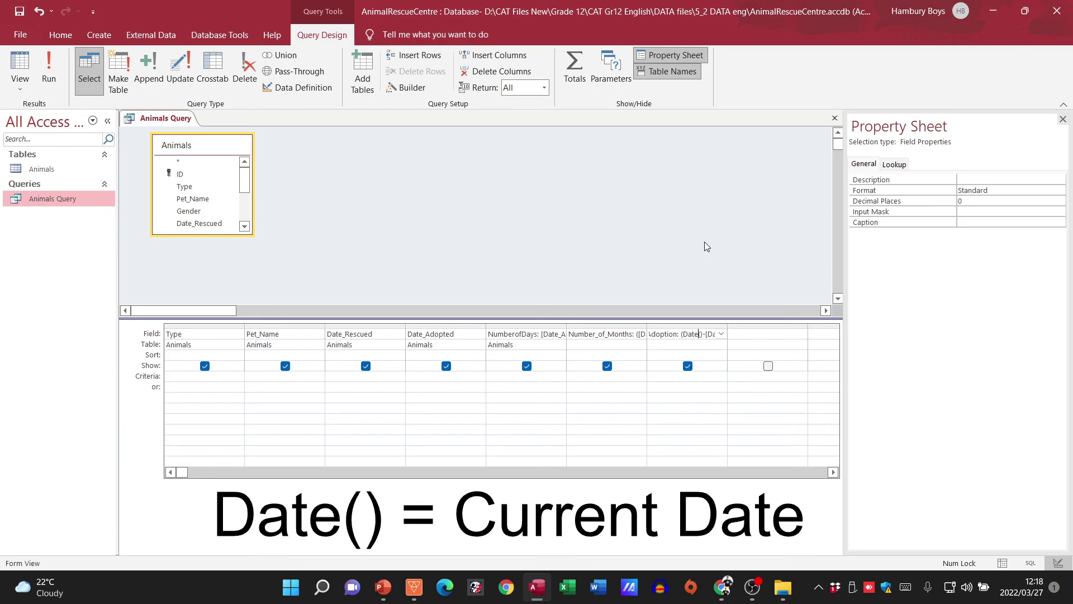
key("Left")
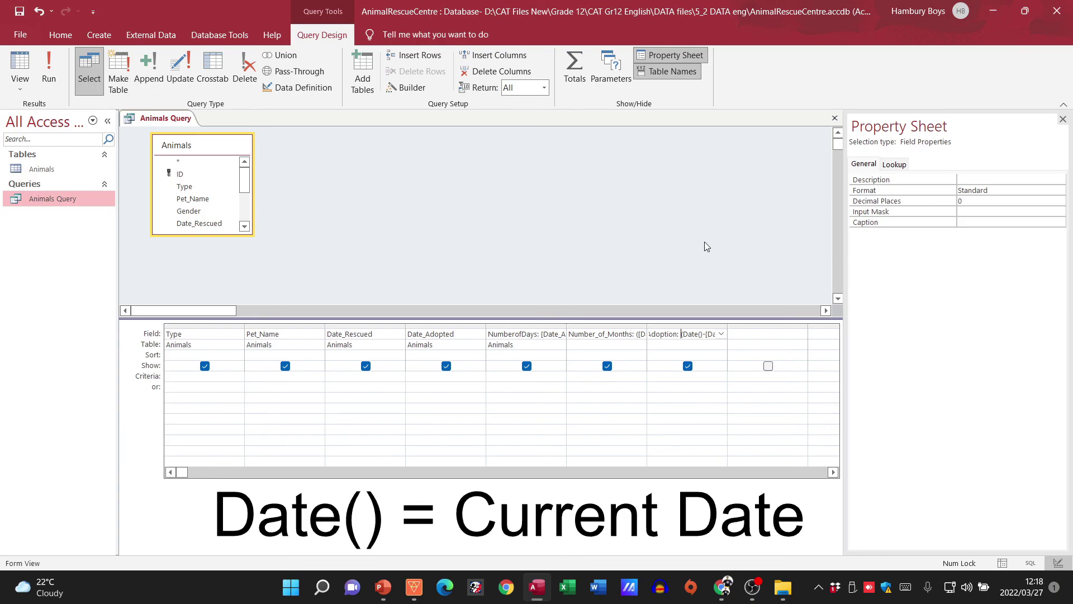